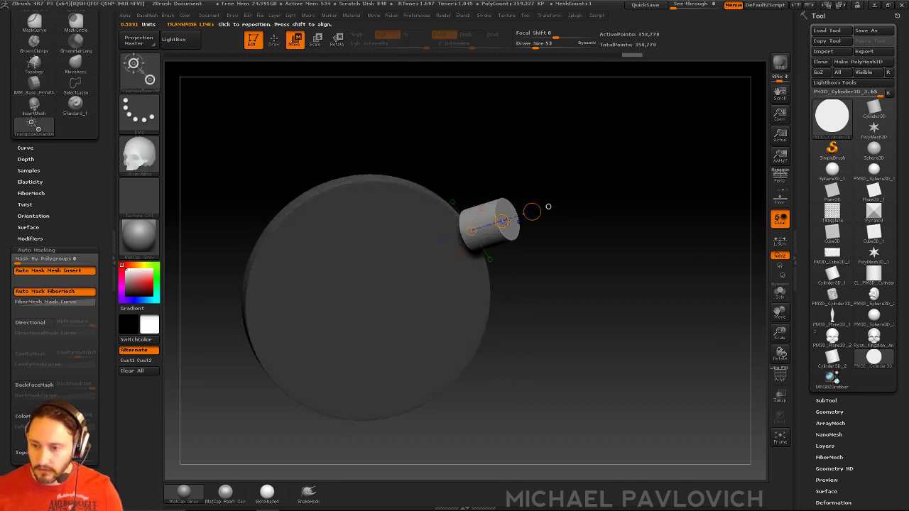
Rotate and move the second cylinder so it sits upright near the disc's centre, angled outward
mouse_move(477, 227)
mouse_down()
mouse_move(499, 205)
mouse_move(531, 205)
mouse_move(582, 227)
mouse_move(523, 215)
mouse_move(458, 355)
mouse_move(377, 303)
mouse_move(426, 289)
mouse_move(404, 326)
mouse_up()
key(r)
key(w)
drag(582, 320, 539, 305)
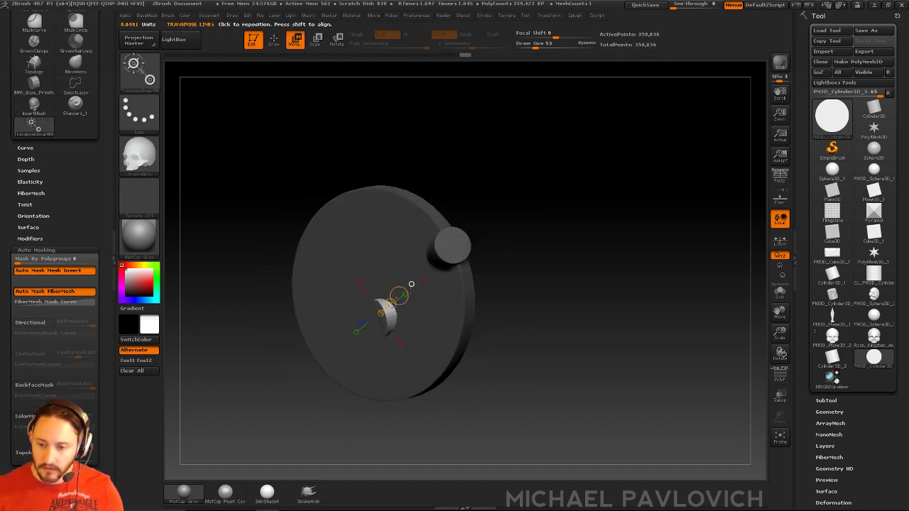
mouse_move(355, 309)
mouse_down()
mouse_move(308, 319)
mouse_move(401, 301)
mouse_up()
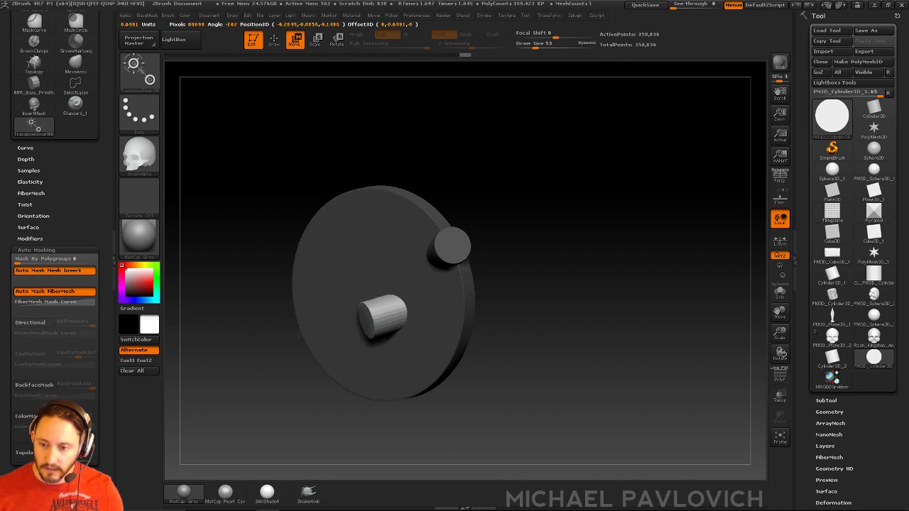
drag(539, 262, 603, 250)
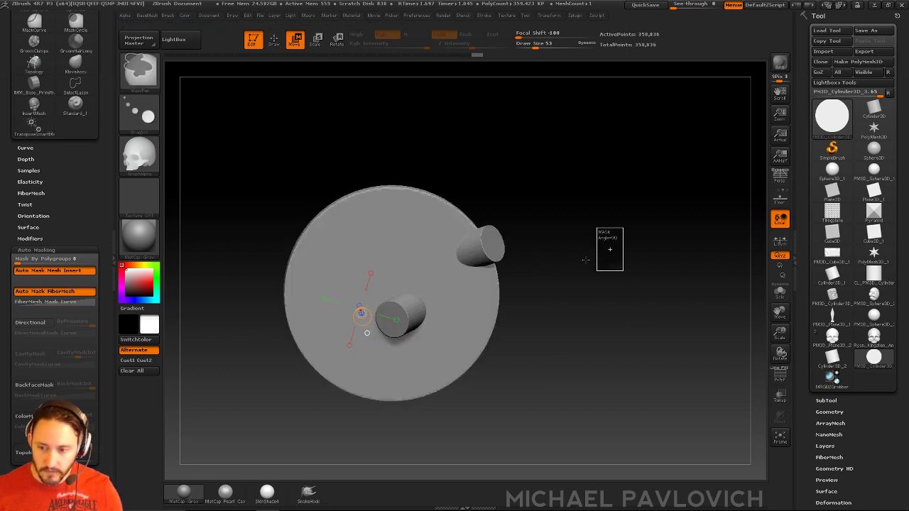
Switch to a Clay brush and shrink its draw size to 86
key(q)
key(space)
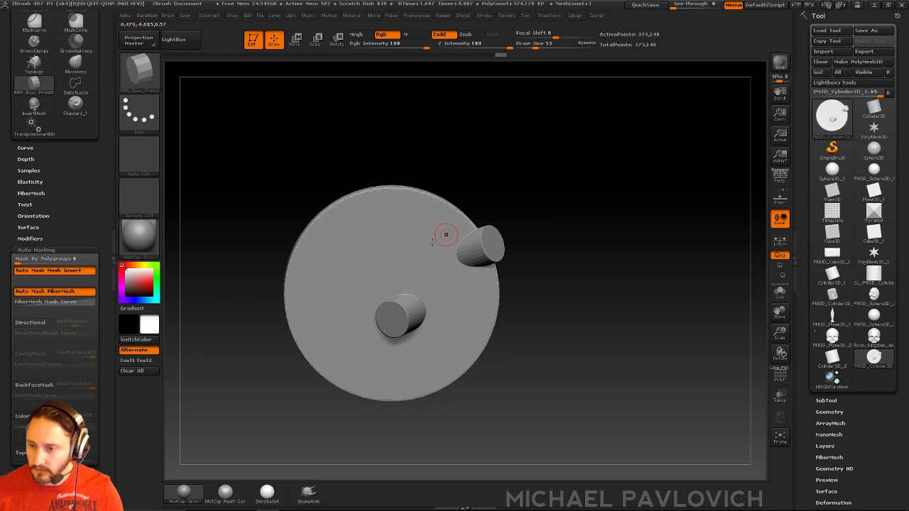
key(s)
key(b)
key(c)
key(b)
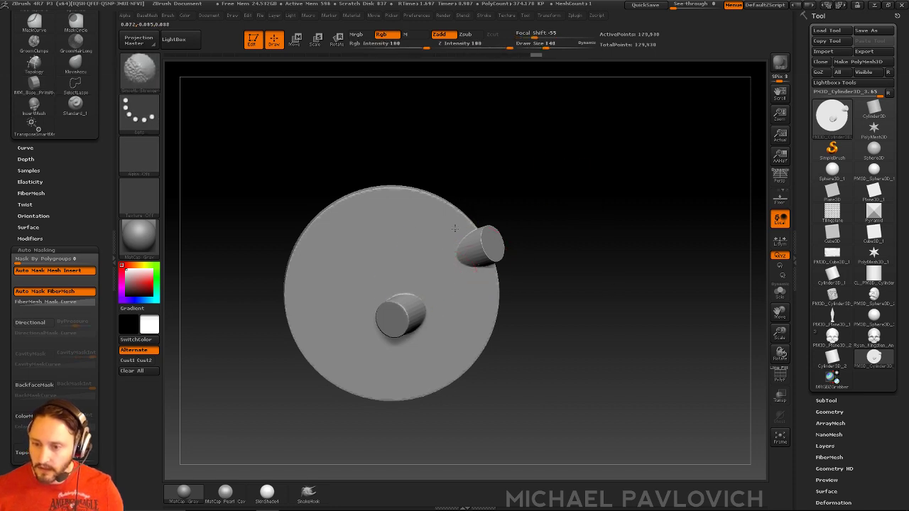
mouse_move(511, 234)
mouse_down()
mouse_move(543, 197)
mouse_move(434, 256)
mouse_up()
key(bracketleft)
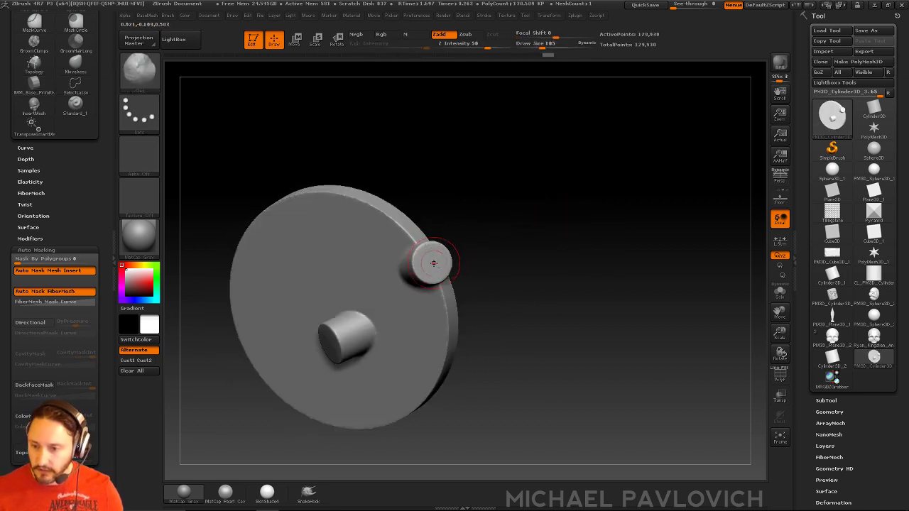
key(bracketleft)
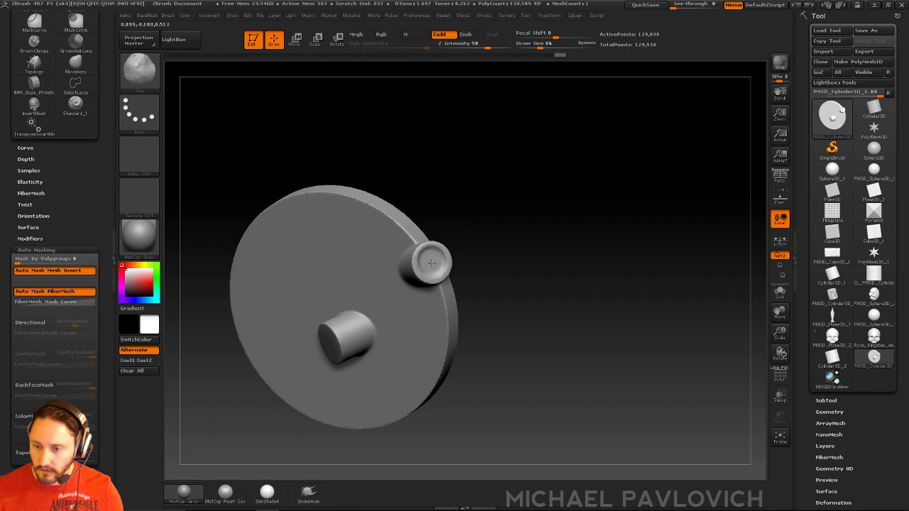
Press a shallow recess into the central cylinder's cap
drag(468, 250, 507, 225)
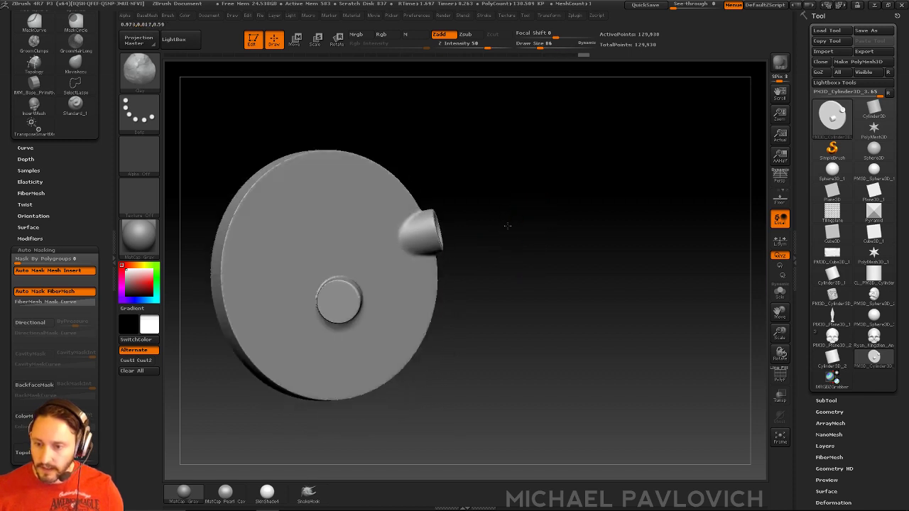
click(337, 299)
drag(468, 260, 551, 250)
Pick InsertCylndrExt and draw a curved segmented tube from the central port to the rim port
key(b)
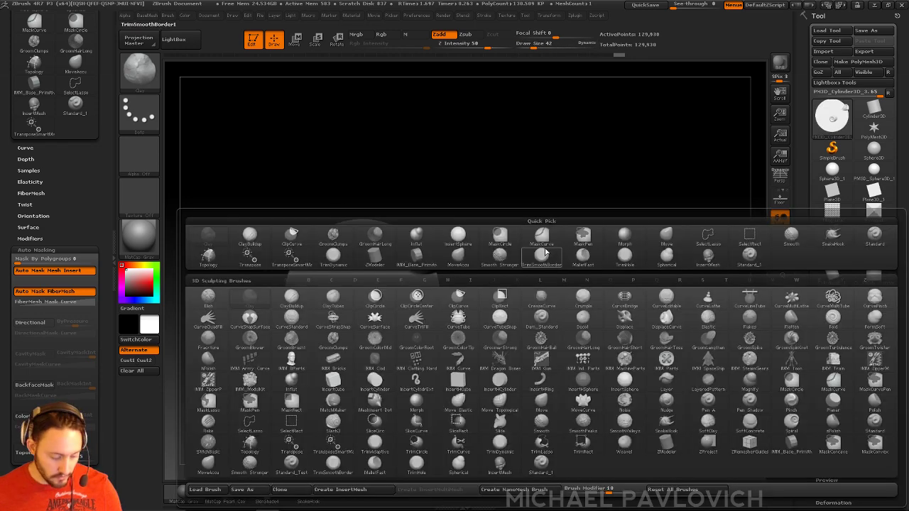
key(c)
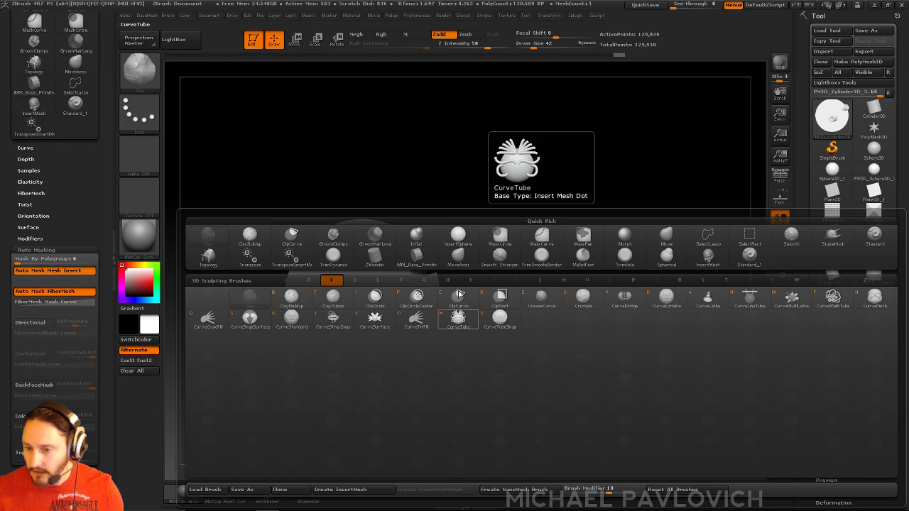
key(b)
key(i)
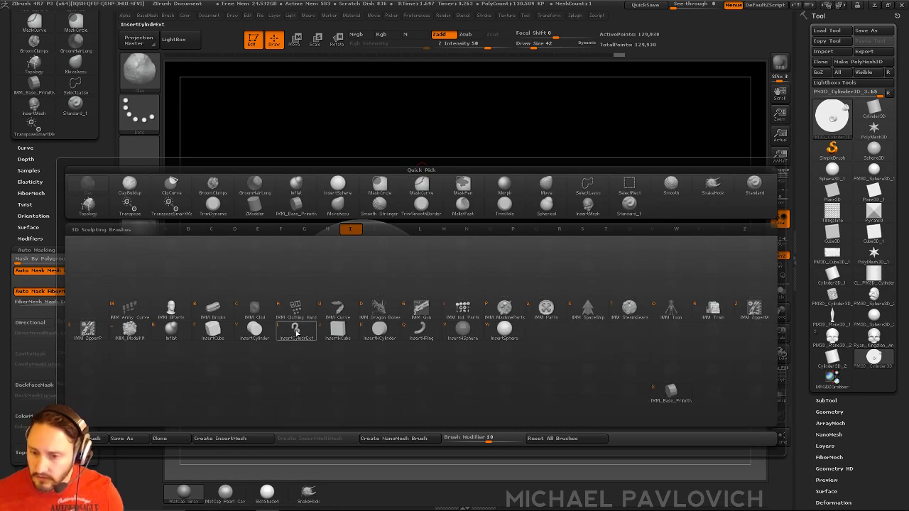
click(296, 331)
drag(348, 339, 330, 284)
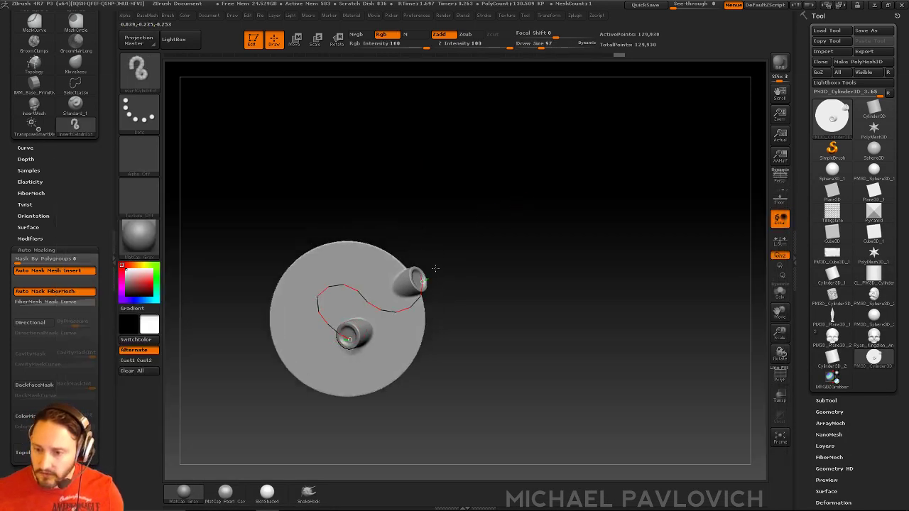
drag(435, 268, 436, 267)
mouse_move(527, 260)
mouse_down()
mouse_move(450, 282)
mouse_move(461, 284)
mouse_move(334, 303)
mouse_up()
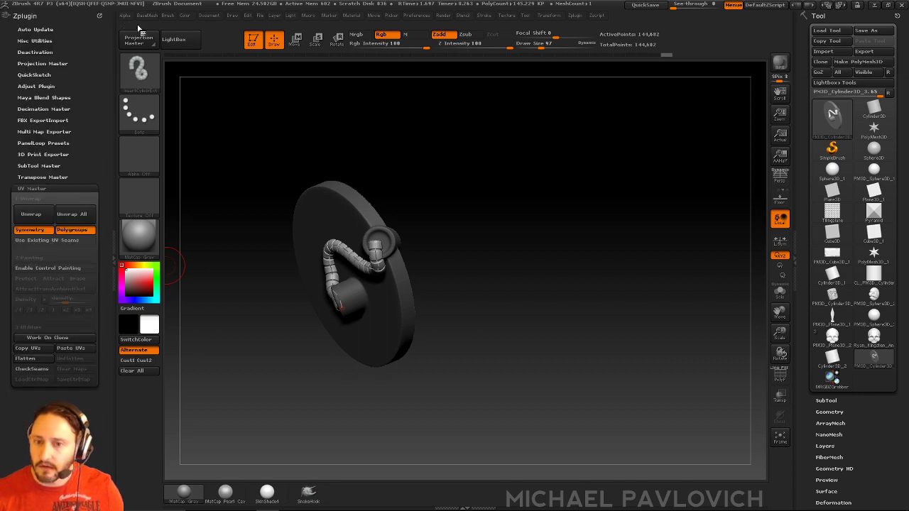
Close the Zplugin palette and dock the Brush and Stroke palettes in the left tray
click(99, 15)
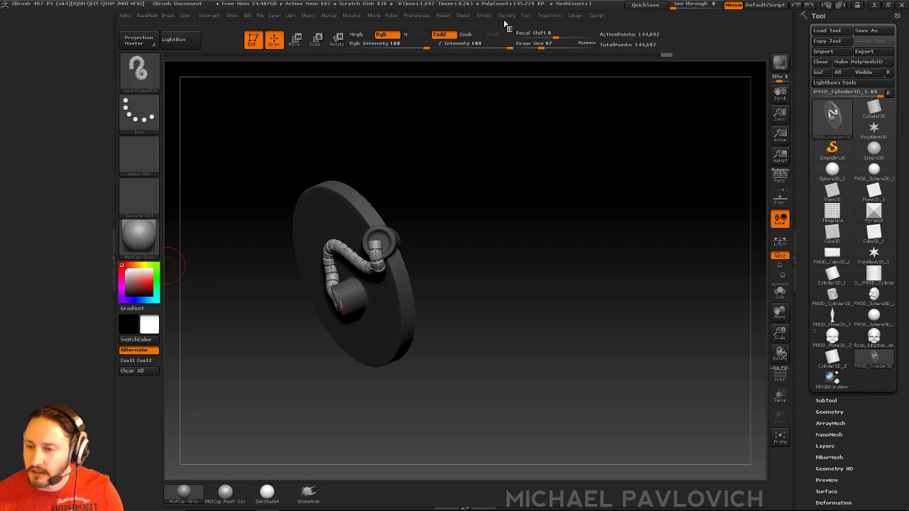
click(167, 15)
click(164, 24)
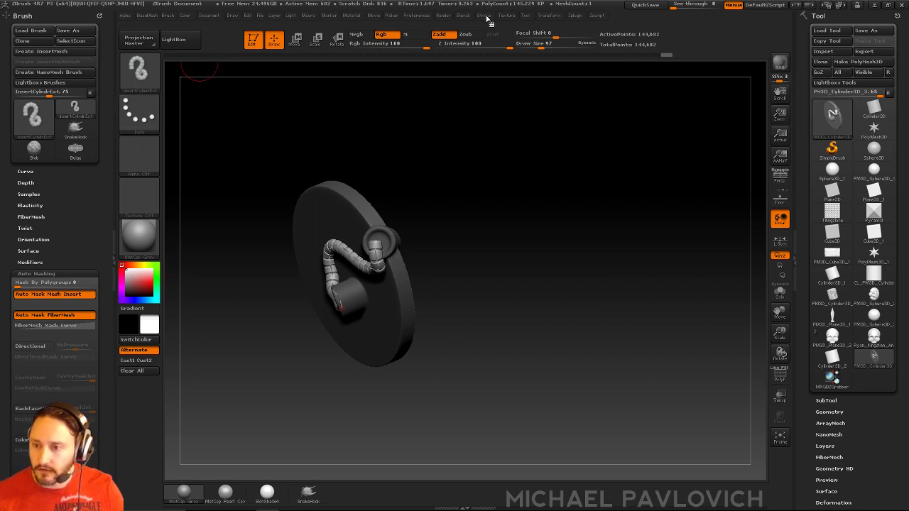
click(487, 15)
click(477, 26)
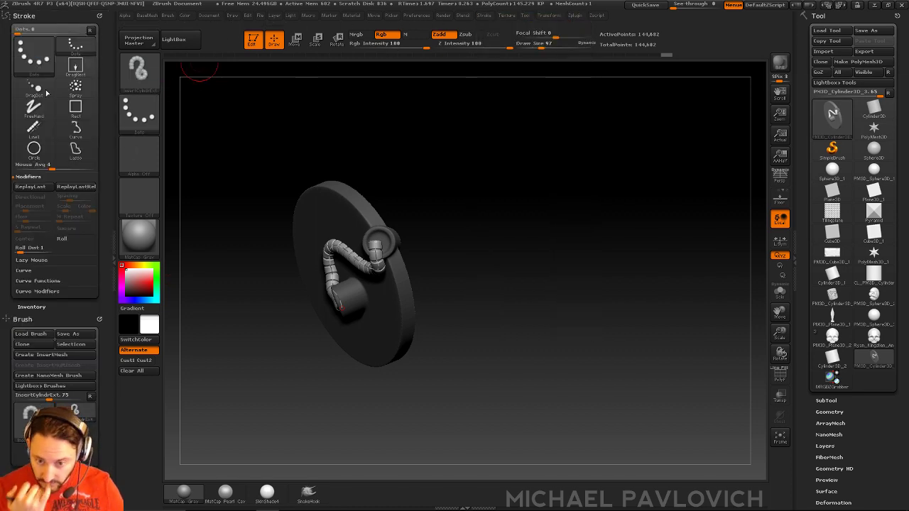
Expand the Curve, Curve Functions and Curve Modifiers sections
click(56, 272)
click(61, 312)
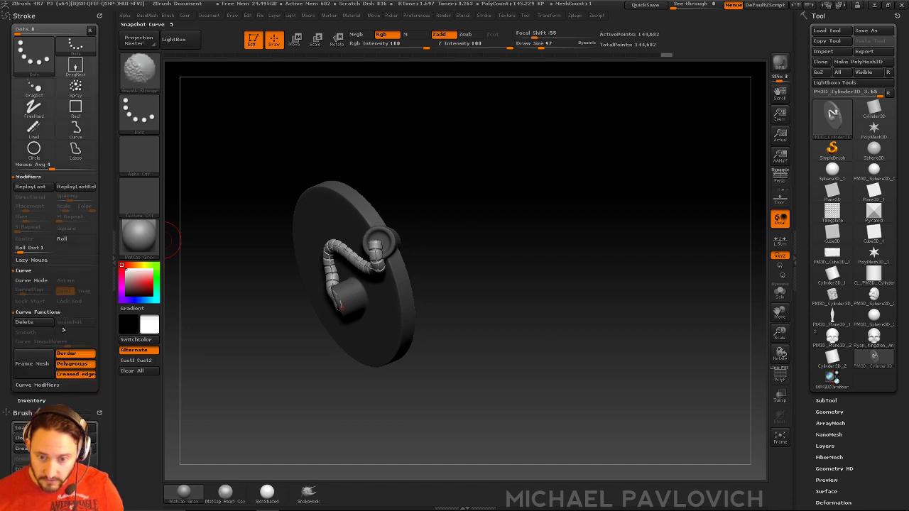
click(50, 384)
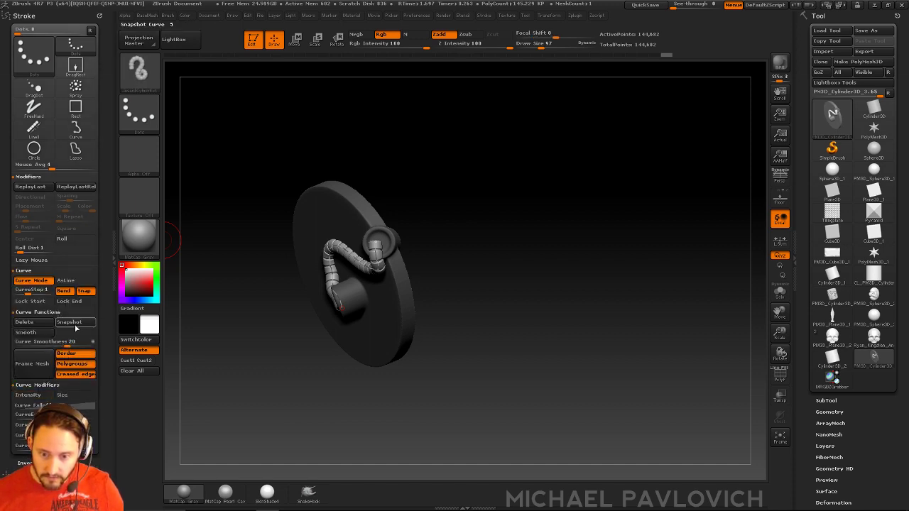
Turn off curve snapping and extend the tube along its full curve from the central port
click(84, 291)
drag(440, 213, 310, 272)
drag(411, 234, 436, 263)
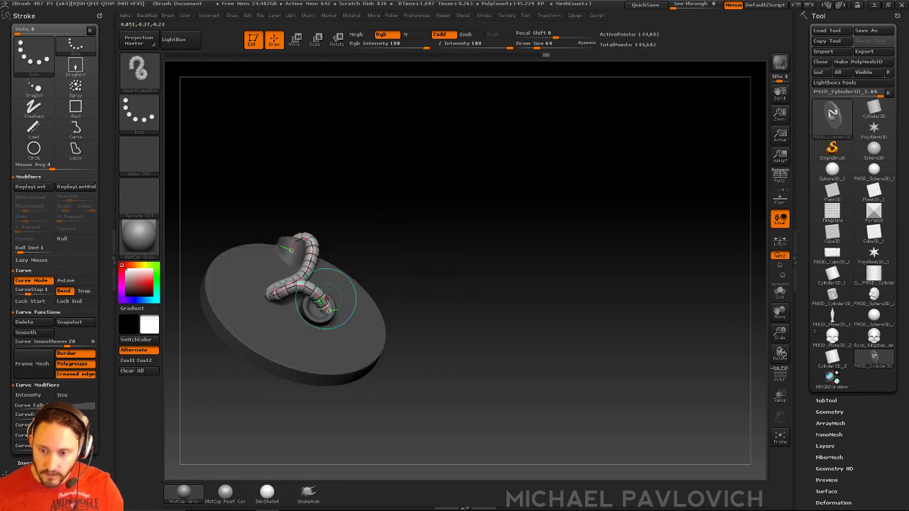
drag(375, 262, 338, 301)
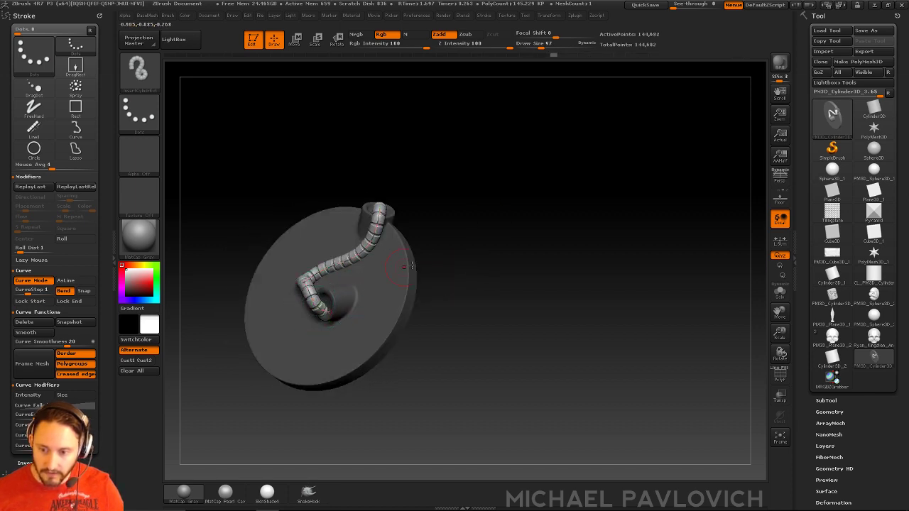
drag(410, 265, 430, 302)
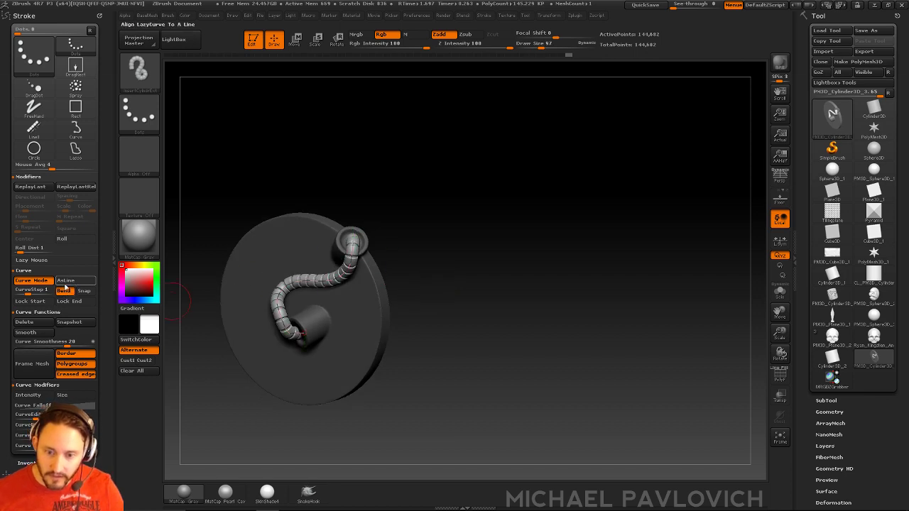
Lock the tube curve's start and end points
click(30, 301)
click(69, 301)
mouse_move(504, 229)
mouse_down()
mouse_move(455, 207)
mouse_move(306, 286)
mouse_move(254, 266)
mouse_move(284, 239)
mouse_up()
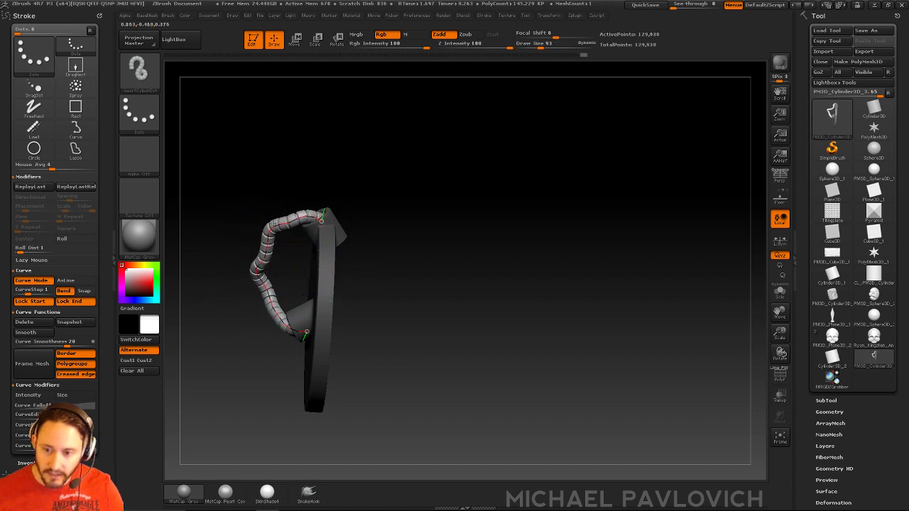
drag(343, 208, 444, 171)
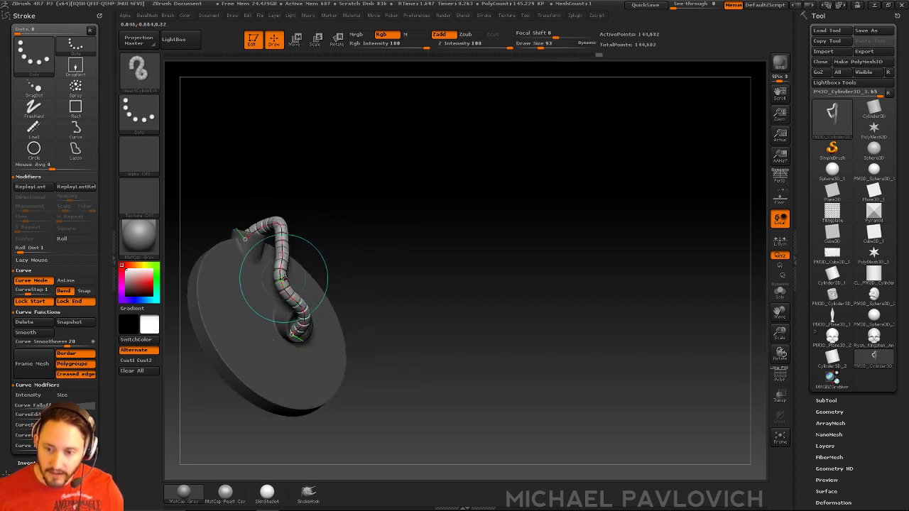
drag(325, 253, 373, 229)
Reduce the brush size to 75 to change the tube's thickness
key(s)
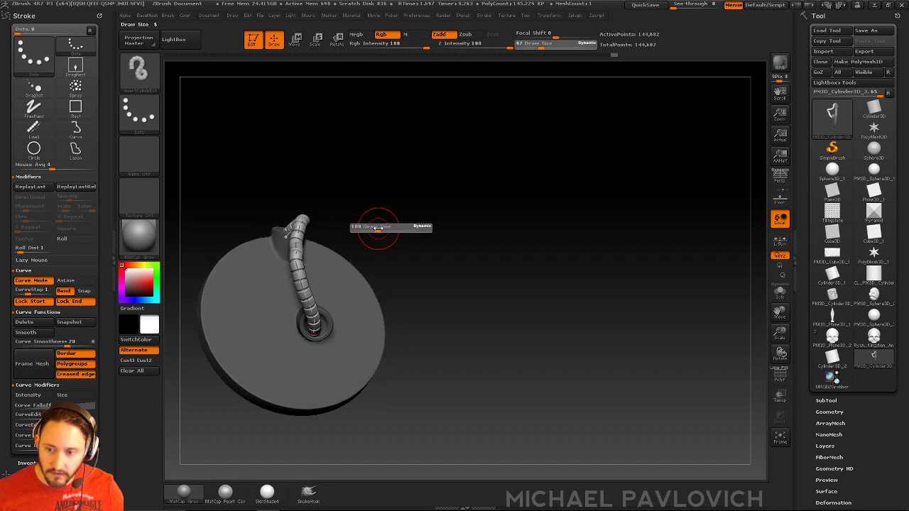
key(s)
mouse_move(405, 237)
mouse_down()
mouse_move(389, 237)
mouse_move(412, 237)
mouse_move(426, 217)
mouse_move(405, 227)
mouse_move(418, 244)
mouse_move(398, 248)
mouse_up()
drag(293, 254, 288, 253)
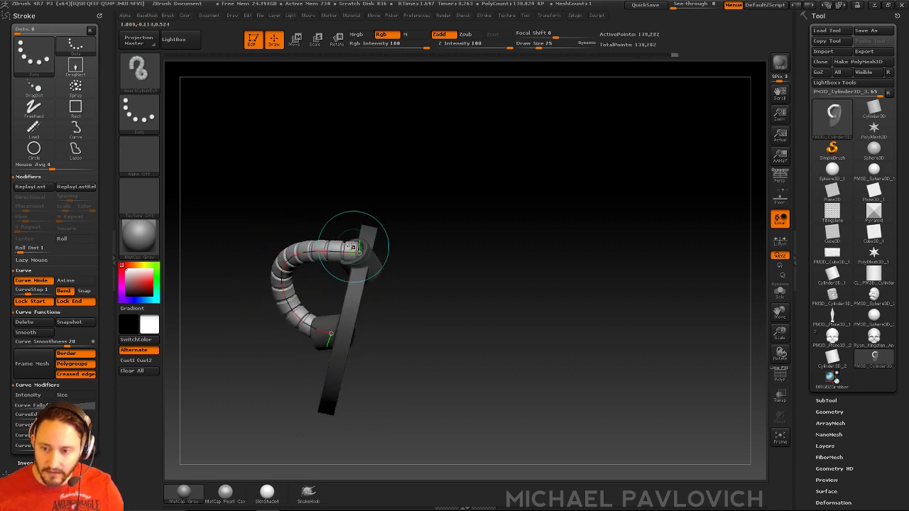
drag(335, 233, 313, 248)
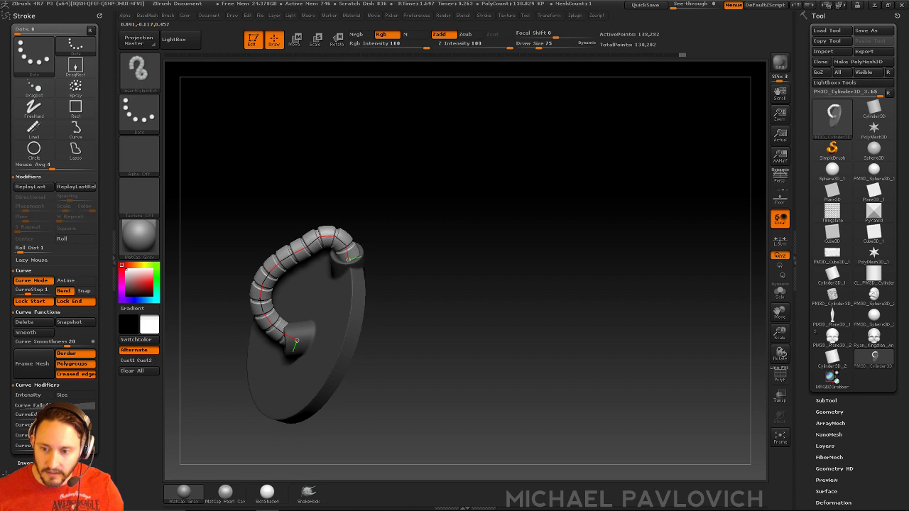
drag(497, 284, 561, 284)
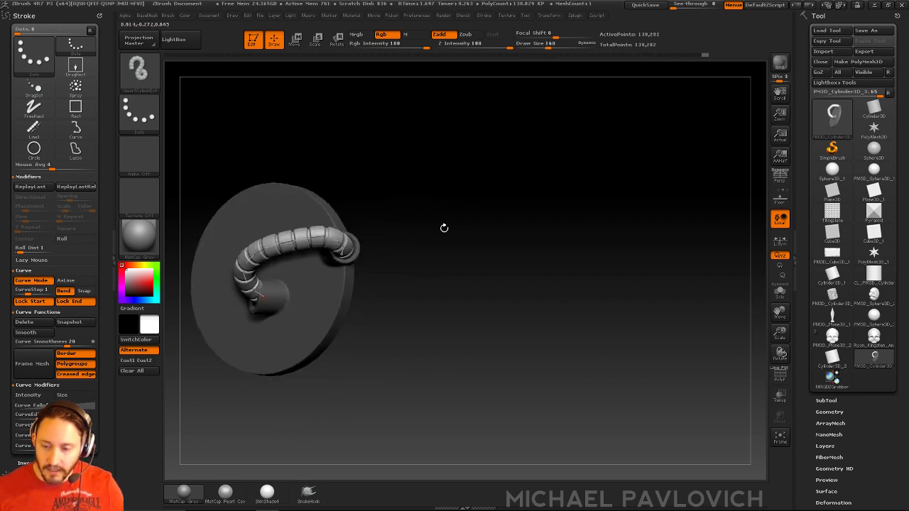
mouse_move(446, 261)
mouse_down()
mouse_move(454, 248)
mouse_move(425, 259)
mouse_move(387, 256)
mouse_up()
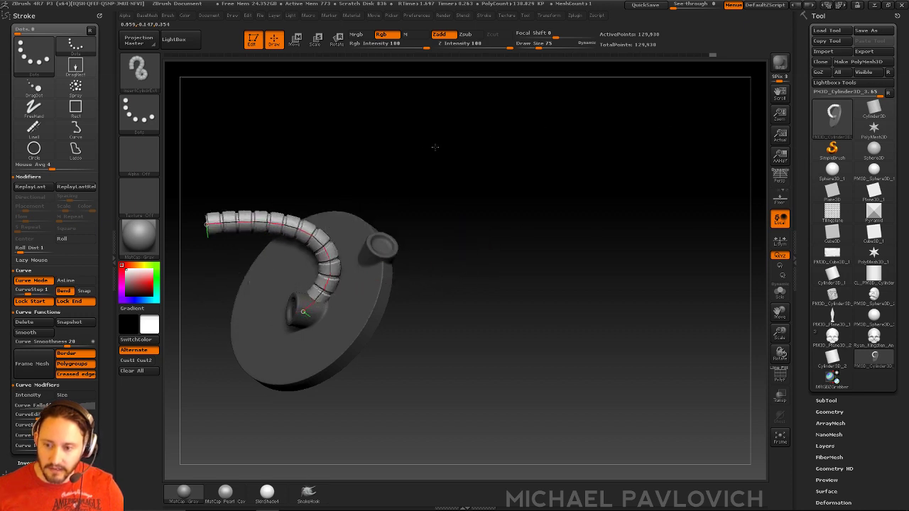
Unlock both curve ends and swing the tube into an arc over the disc
click(60, 301)
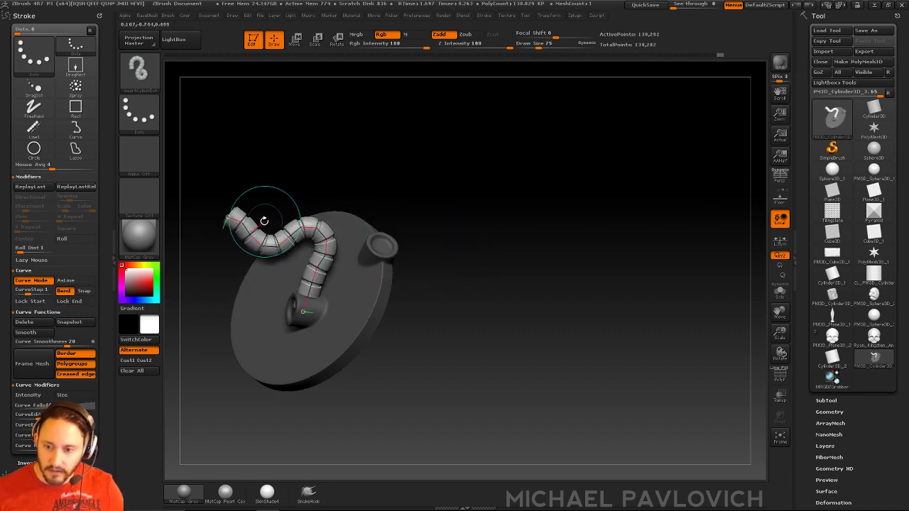
mouse_move(264, 221)
mouse_down()
mouse_move(341, 426)
mouse_move(313, 234)
mouse_move(305, 297)
mouse_up()
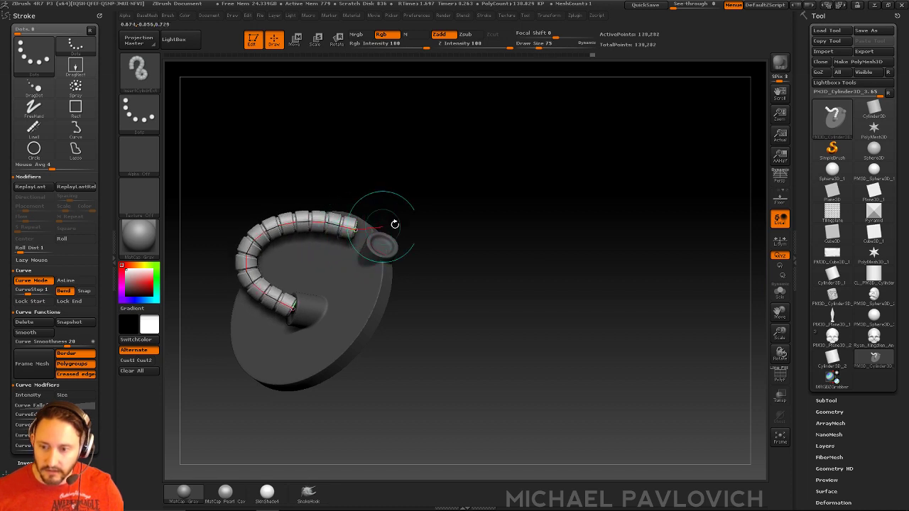
mouse_move(386, 213)
mouse_down()
mouse_move(374, 219)
mouse_move(399, 316)
mouse_move(323, 250)
mouse_move(442, 235)
mouse_move(513, 188)
mouse_move(521, 229)
mouse_move(519, 218)
mouse_move(507, 217)
mouse_move(438, 298)
mouse_move(491, 246)
mouse_move(468, 248)
mouse_up()
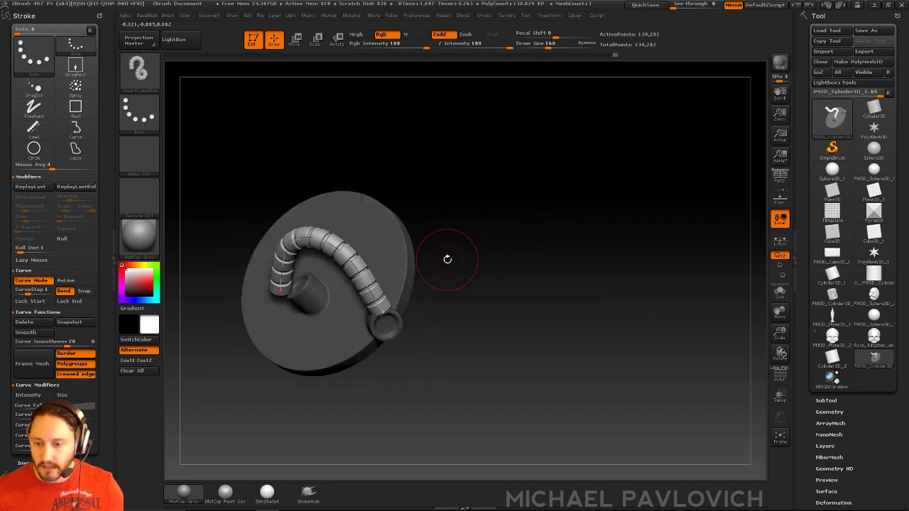
Draw a fresh curve from the central port up and over, running the tube into the rim port
key(b)
key(s)
key(t)
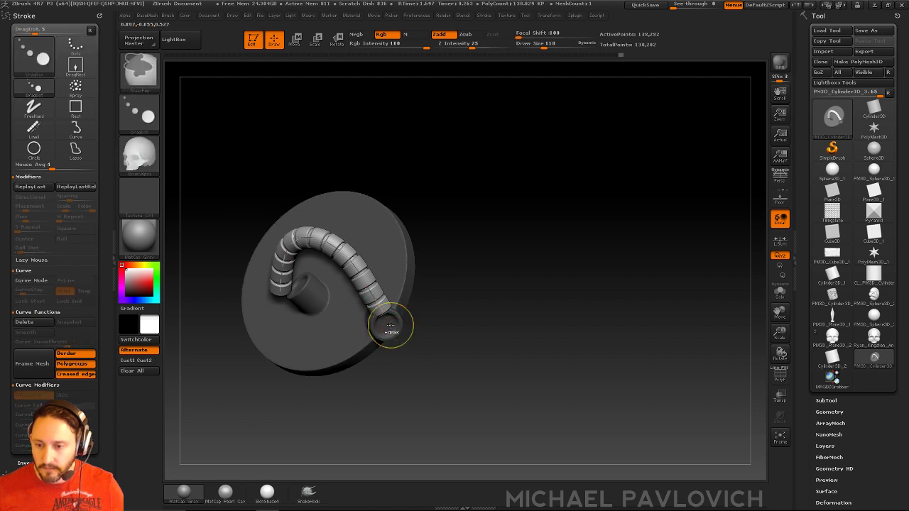
key(b)
key(c)
key(t)
key(b)
key(s)
key(t)
key(b)
key(c)
key(t)
mouse_move(386, 324)
mouse_down()
mouse_move(540, 256)
mouse_move(416, 257)
mouse_up()
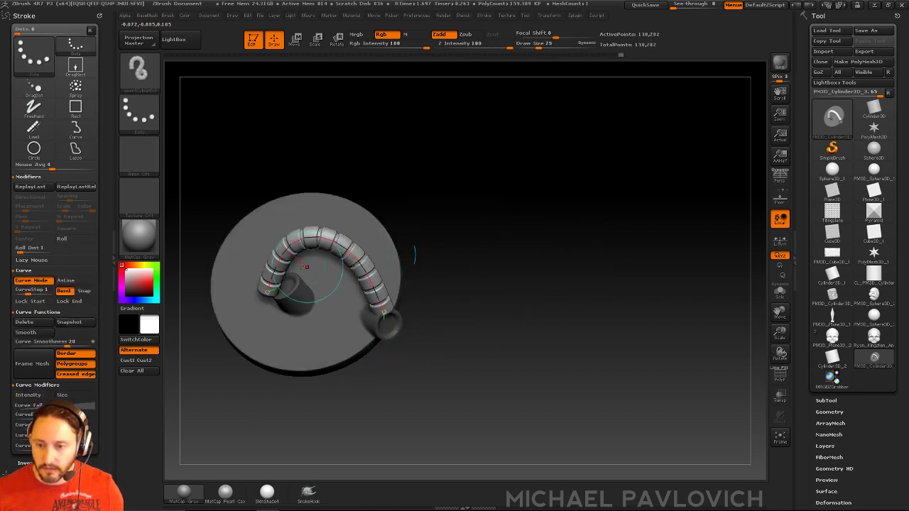
click(267, 277)
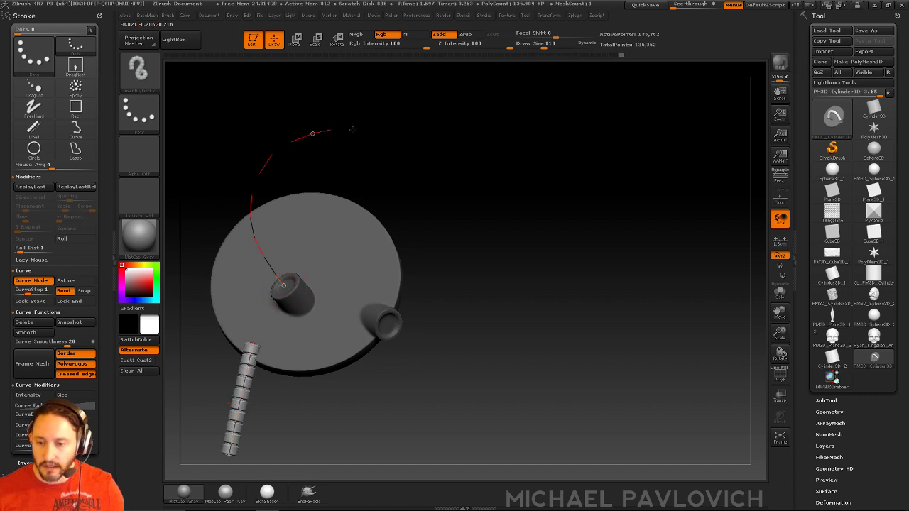
click(389, 325)
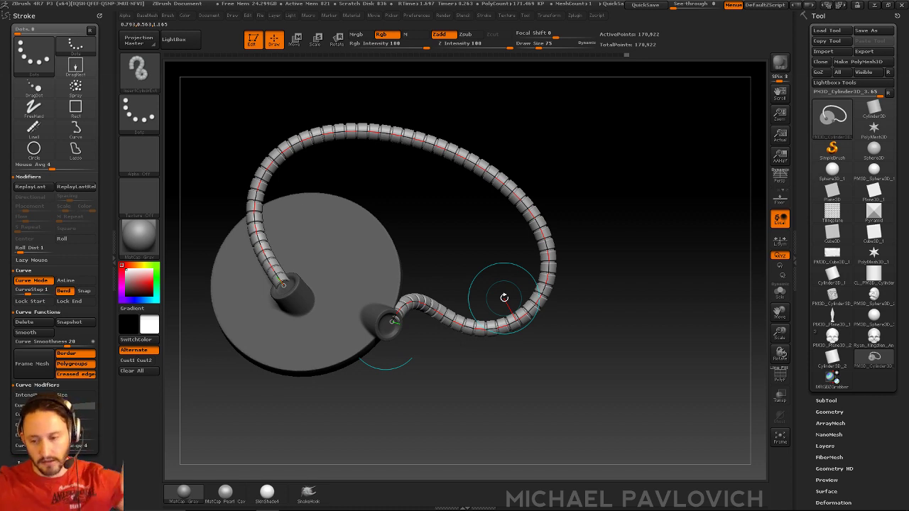
drag(602, 284, 621, 218)
DynaMesh the hose into one solid piece at a higher point count and open the SubTool list
drag(561, 349, 595, 208)
key(space)
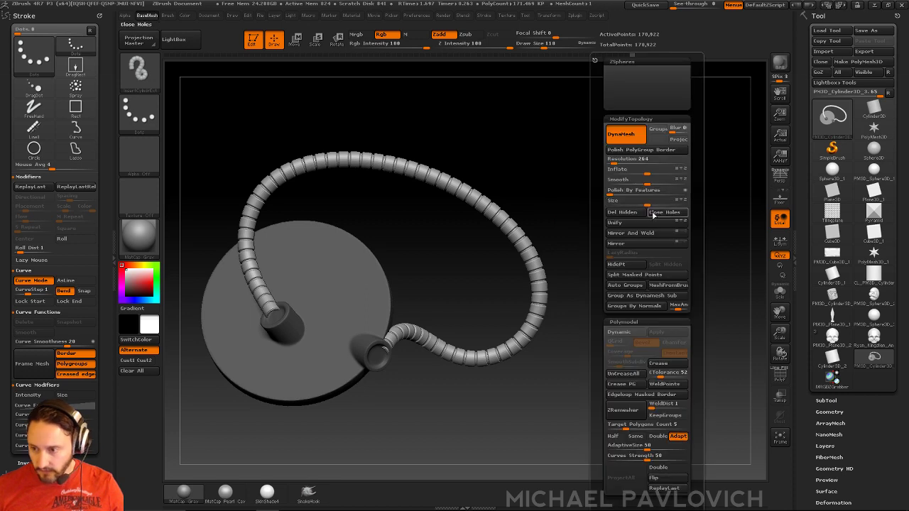
click(643, 276)
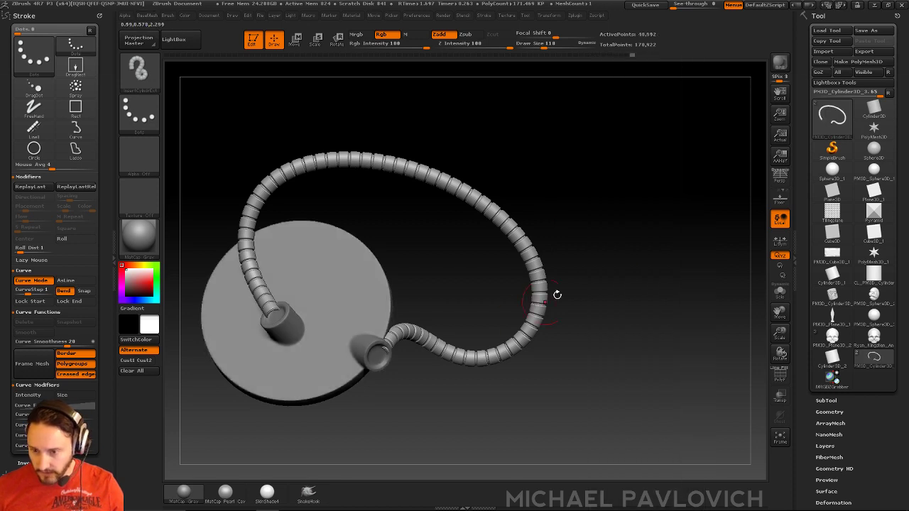
ctrl+shift+click(642, 213)
click(826, 400)
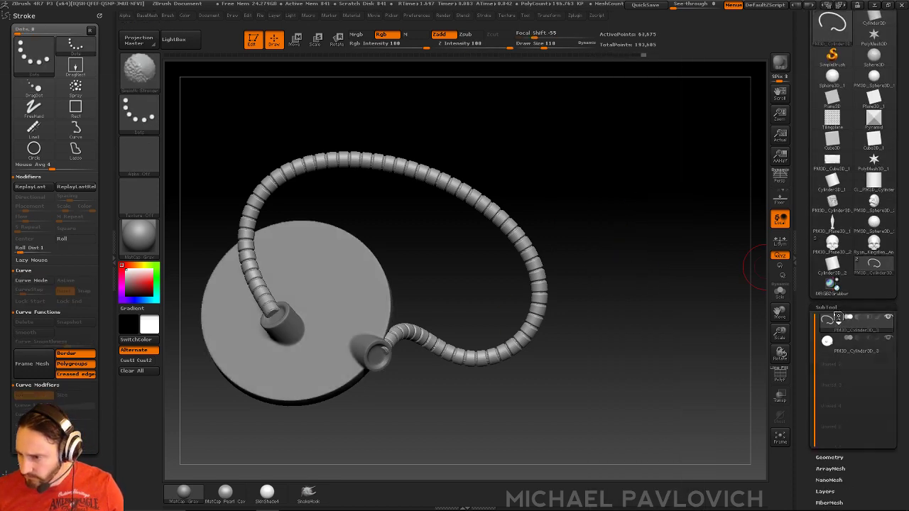
drag(602, 231, 615, 203)
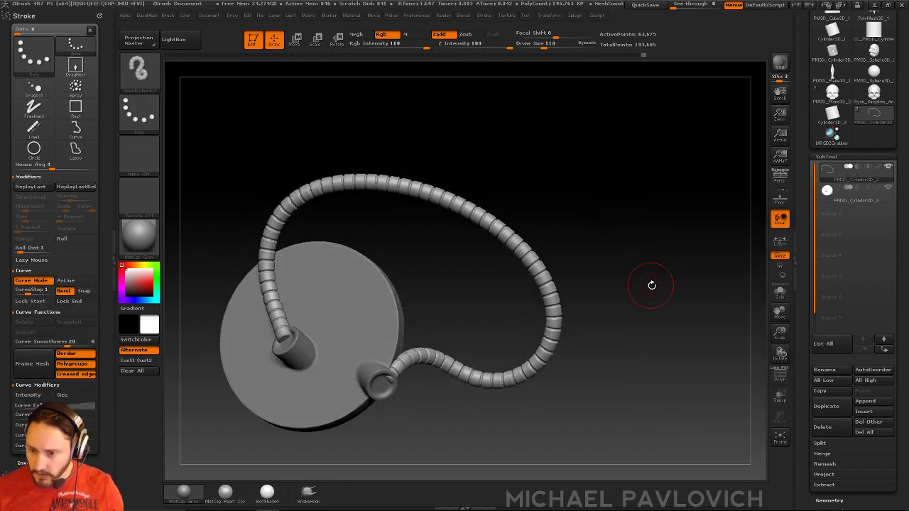
mouse_move(649, 283)
mouse_down()
mouse_move(660, 257)
mouse_move(650, 206)
mouse_move(389, 276)
mouse_up()
Switch to a FreeHand brush, solo the hose and shrink the brush to suit it
key(b)
key(s)
key(t)
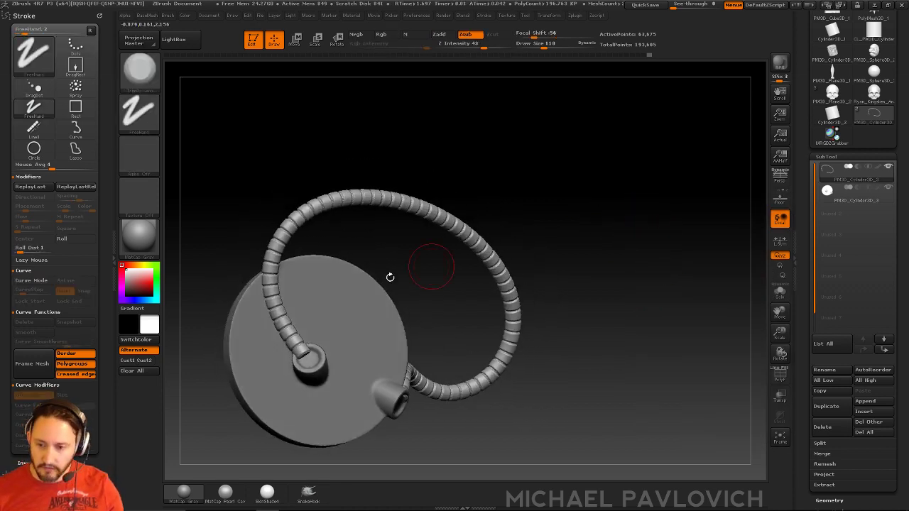
click(780, 291)
key(s)
mouse_move(300, 300)
mouse_down()
mouse_move(284, 314)
mouse_move(263, 227)
mouse_move(312, 202)
mouse_move(404, 189)
mouse_move(345, 179)
mouse_up()
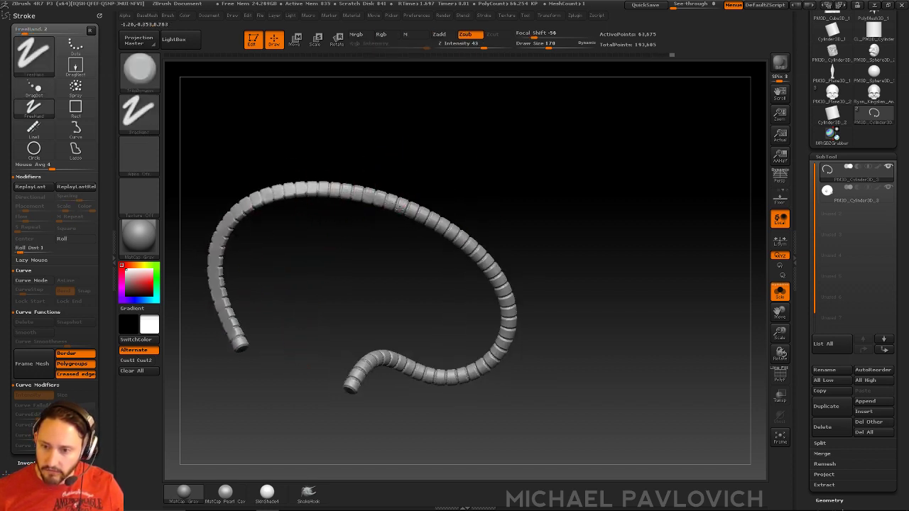
mouse_move(462, 203)
mouse_down()
mouse_move(476, 191)
mouse_move(429, 209)
mouse_move(454, 203)
mouse_move(549, 278)
mouse_move(518, 224)
mouse_move(518, 294)
mouse_up()
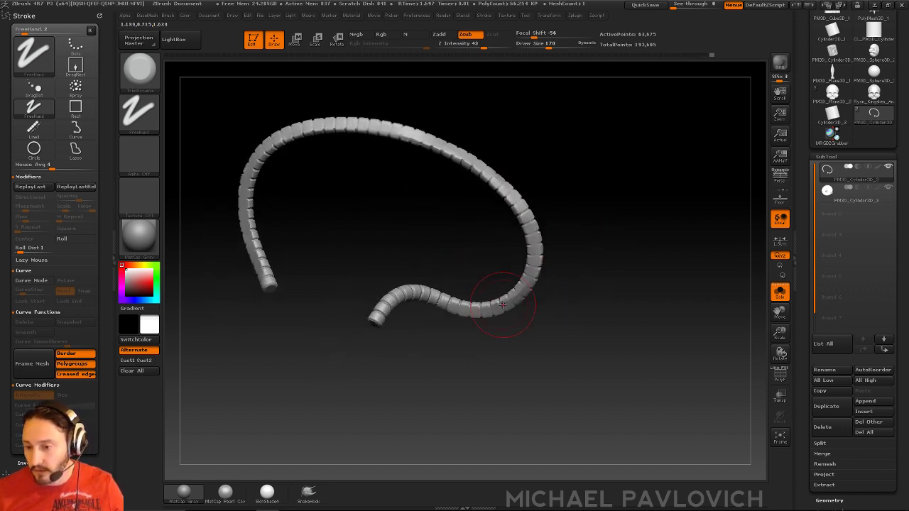
Pull the bend near the hose's lower end into shape, then turn Solo off
drag(416, 294, 379, 319)
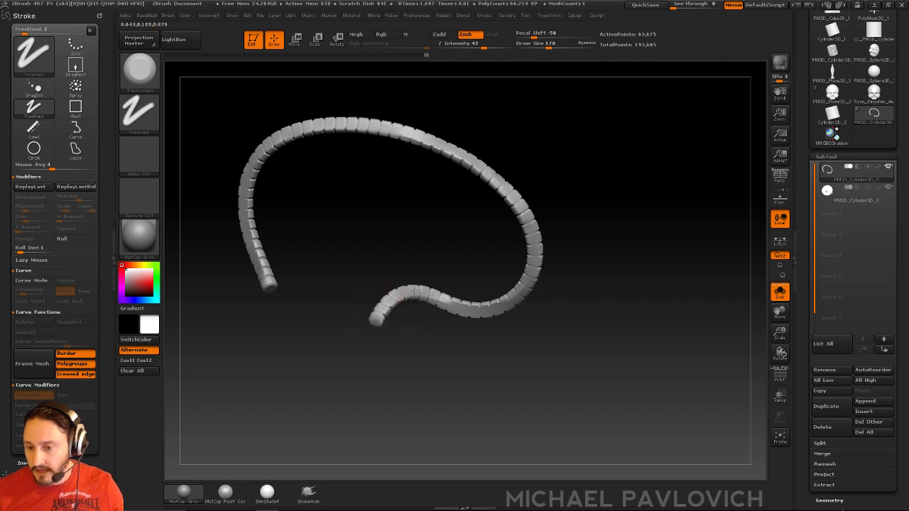
drag(558, 272, 237, 296)
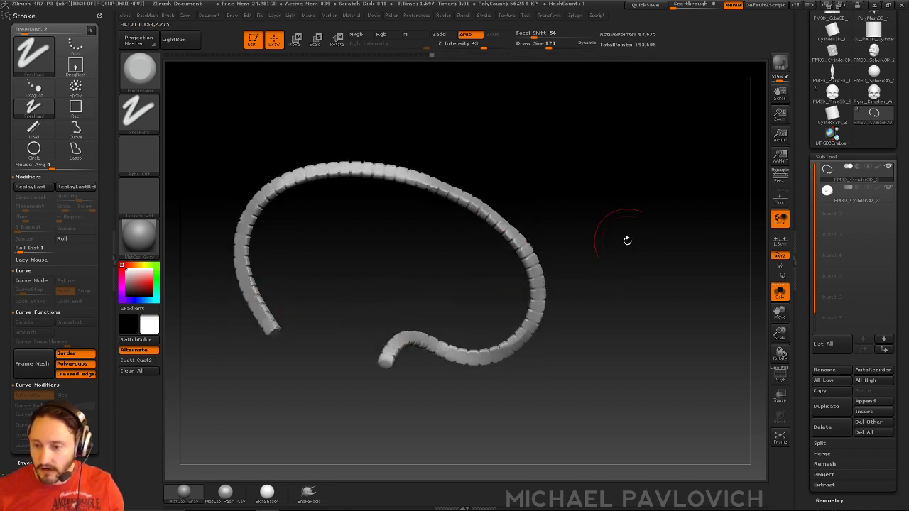
click(779, 291)
drag(766, 284, 668, 277)
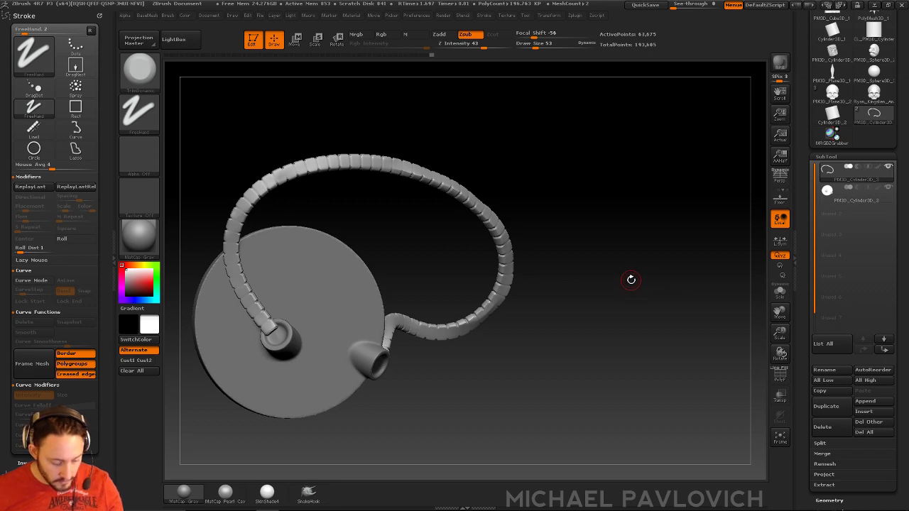
Pick the IMM Array Curve brush with Bullets and draw a bullet curve along the hose
key(b)
key(i)
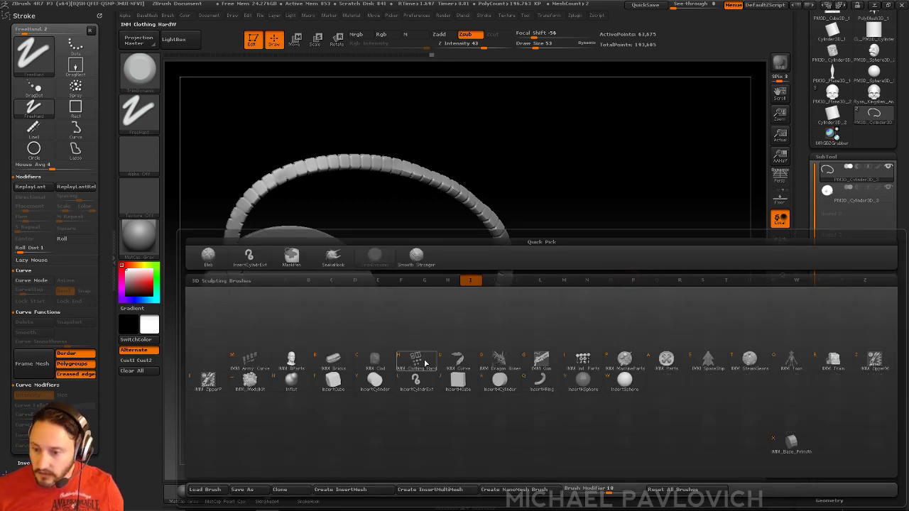
click(250, 360)
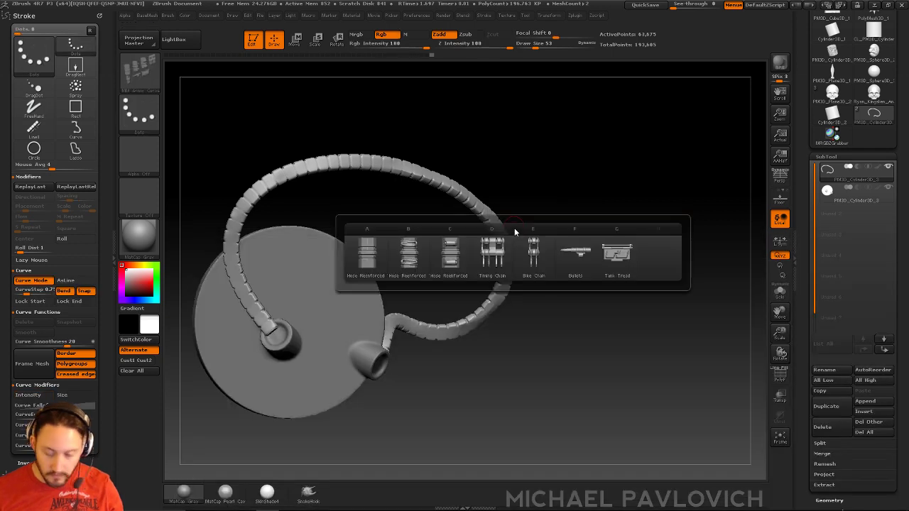
click(575, 257)
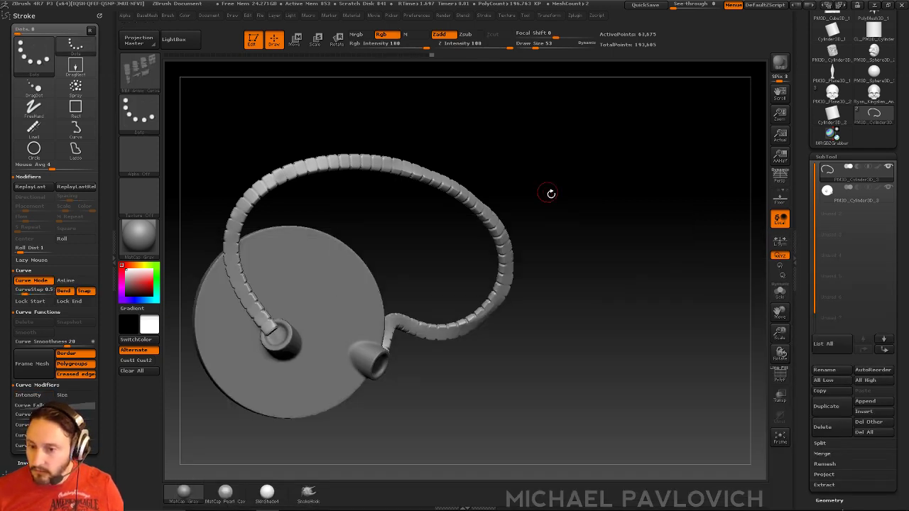
drag(549, 194, 324, 298)
drag(303, 343, 279, 306)
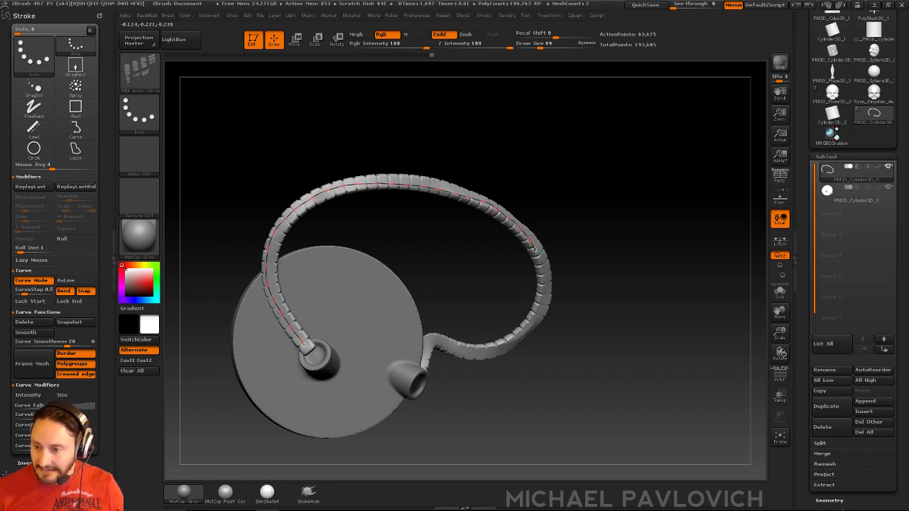
mouse_move(496, 346)
mouse_down()
mouse_move(446, 346)
mouse_move(414, 389)
mouse_up()
drag(659, 318, 589, 213)
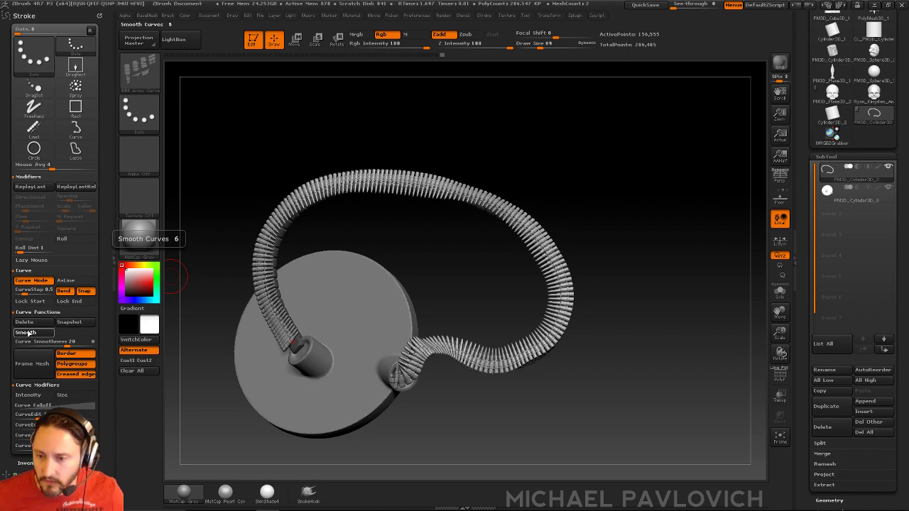
Smooth the bullet curve, turn Snap off and refit it so its ends sit in the ports
click(26, 332)
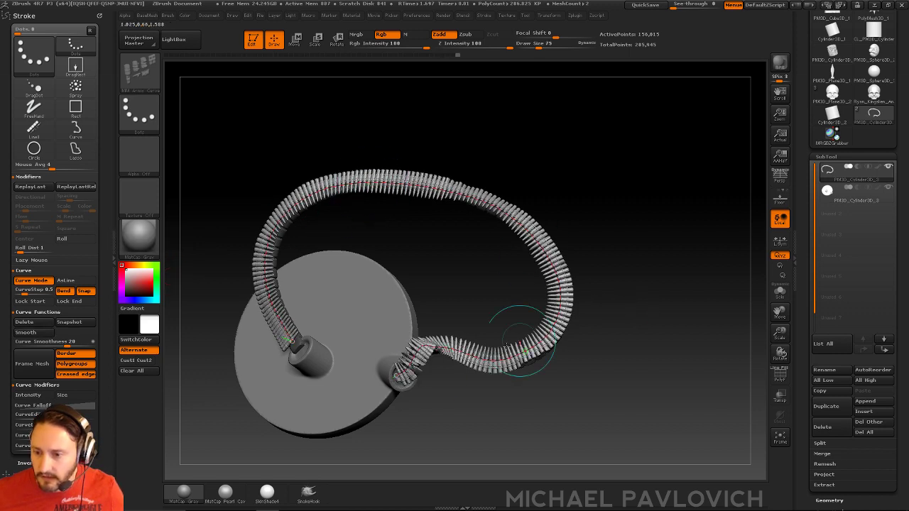
click(396, 383)
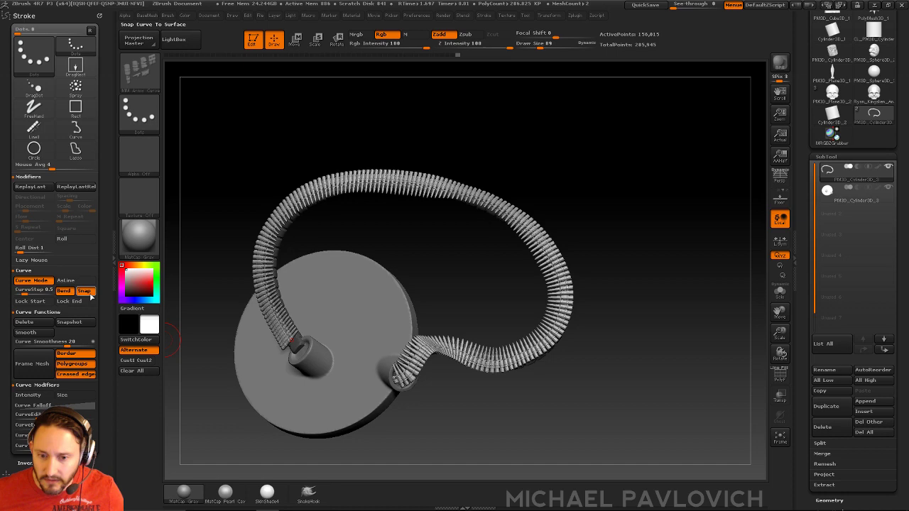
click(89, 294)
click(285, 353)
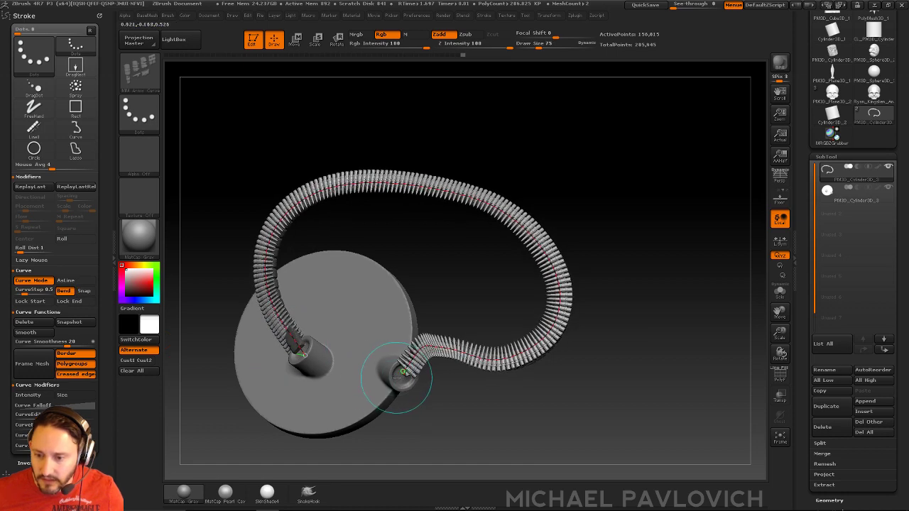
drag(489, 417, 675, 316)
Split off the masked tube, then delete the coil and tube subtools to leave the disc
key(g)
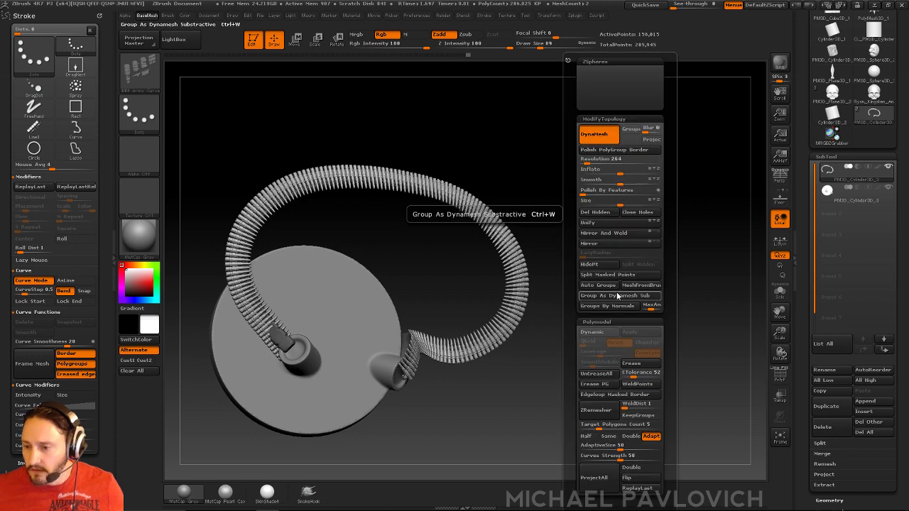
click(614, 275)
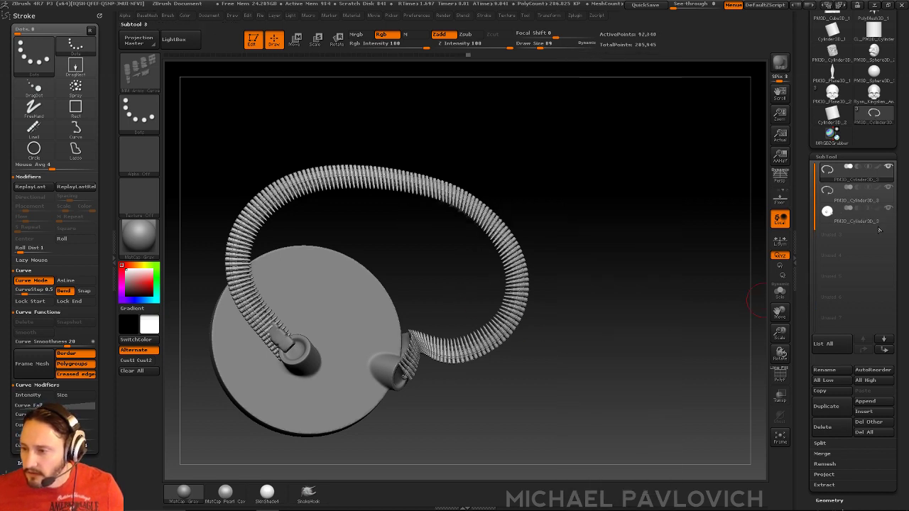
click(822, 426)
click(822, 426)
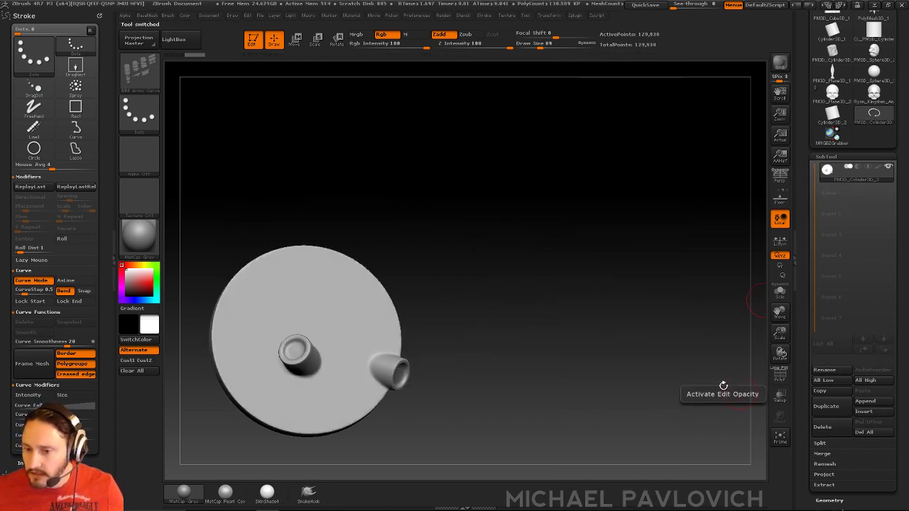
Tilt the disc back and pick Cylinder12 as the IMM insert mesh
key(s)
drag(613, 331, 621, 297)
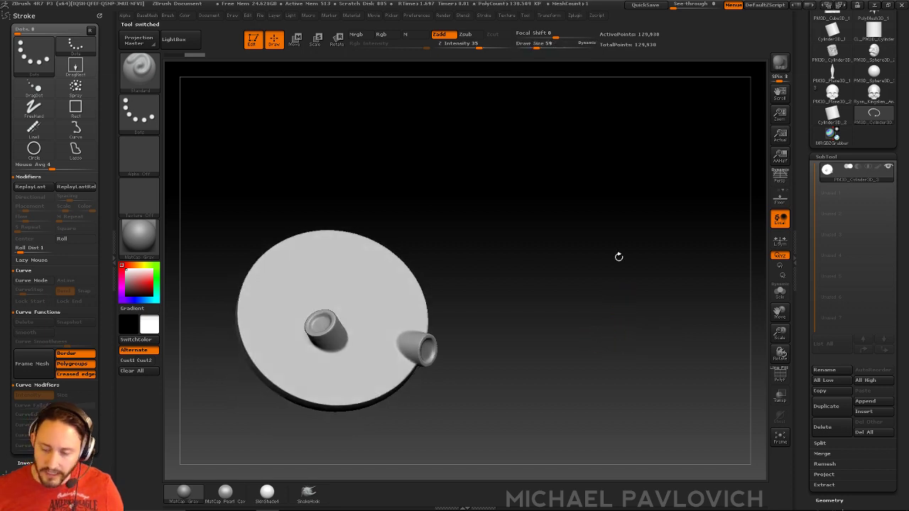
drag(540, 217, 540, 193)
key(b)
key(i)
key(m)
key(m)
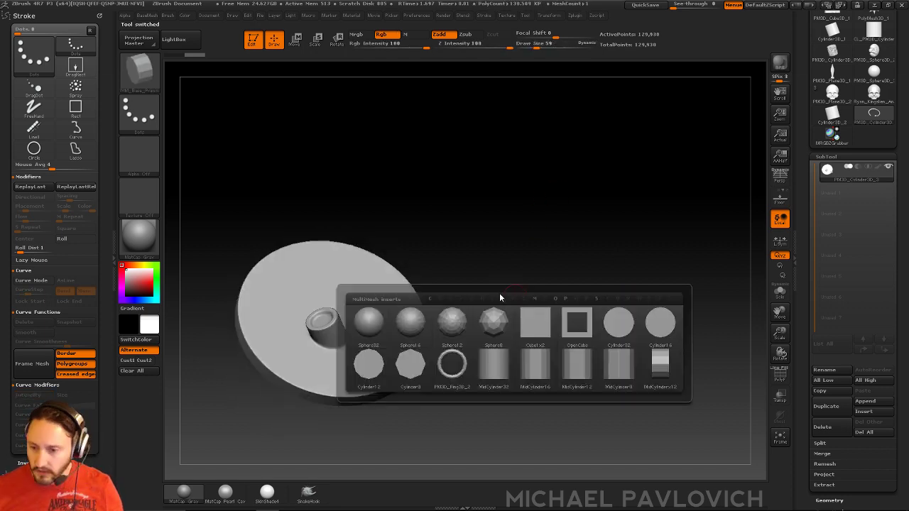
click(360, 378)
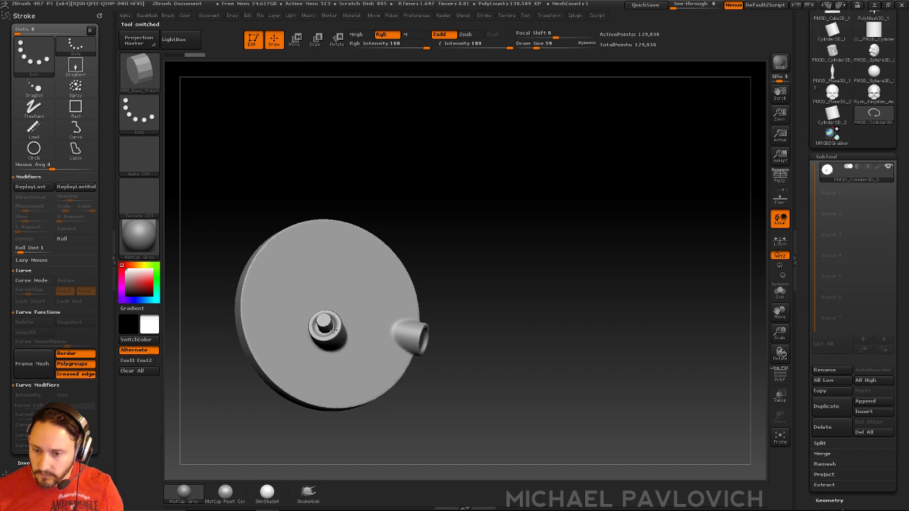
Lift a port cylinder above the disc with Transpose Move and rotate it to a new angle
mouse_move(468, 227)
mouse_down()
mouse_move(478, 265)
mouse_move(503, 272)
mouse_move(503, 293)
mouse_move(474, 327)
mouse_move(391, 335)
mouse_move(402, 349)
mouse_move(492, 314)
mouse_move(404, 329)
mouse_move(521, 298)
mouse_move(504, 265)
mouse_move(461, 318)
mouse_up()
key(w)
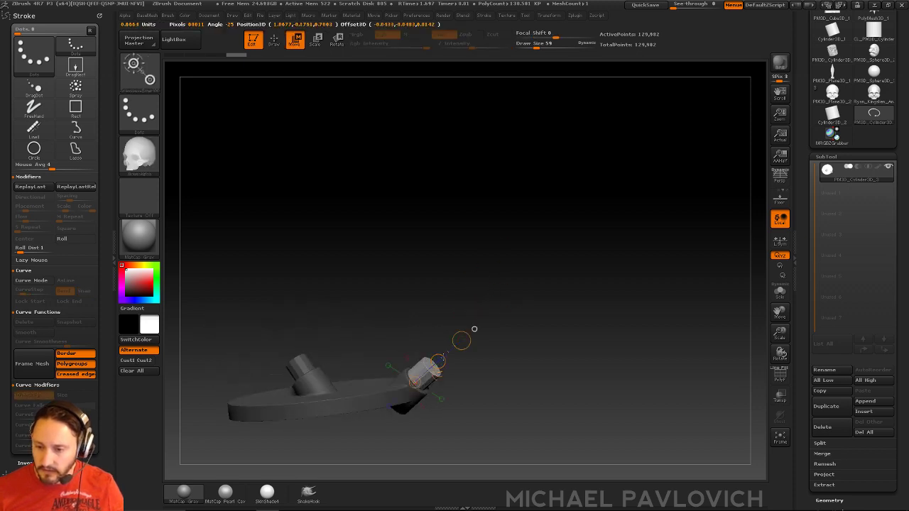
drag(433, 369, 479, 286)
drag(454, 337, 387, 229)
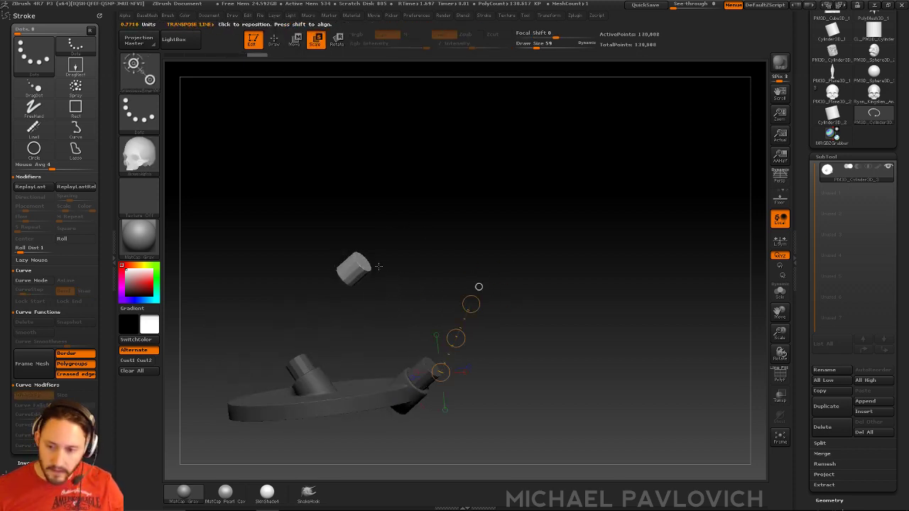
key(r)
drag(352, 268, 441, 224)
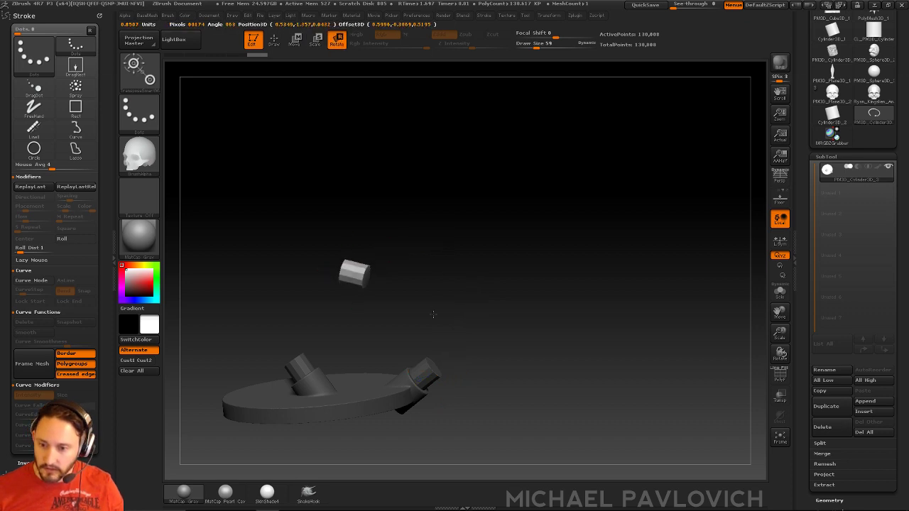
Leave an angled duplicate cylinder at the left, then hide the cylinders to reveal the port holes
key(w)
drag(388, 254, 479, 220)
drag(346, 263, 442, 227)
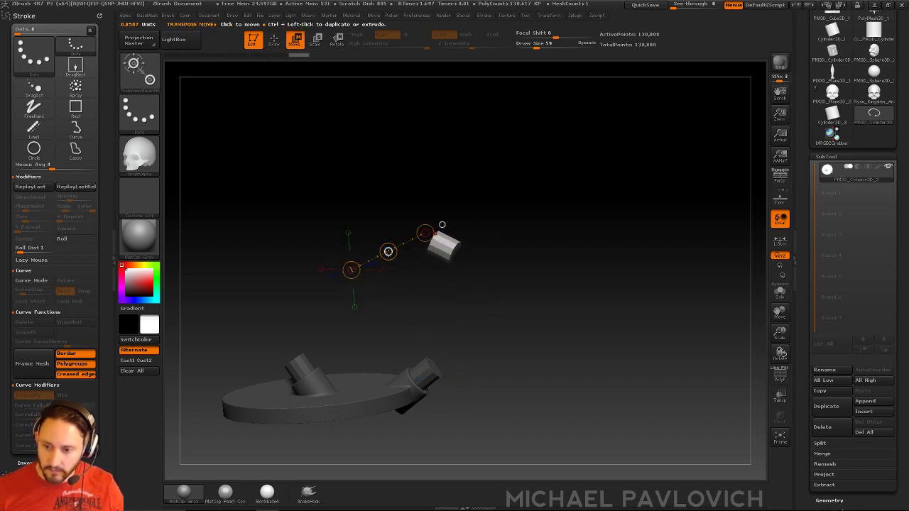
ctrl+drag(385, 256, 253, 264)
key(r)
mouse_move(313, 259)
mouse_down()
mouse_move(391, 291)
mouse_move(367, 210)
mouse_up()
key(q)
drag(513, 263, 405, 345)
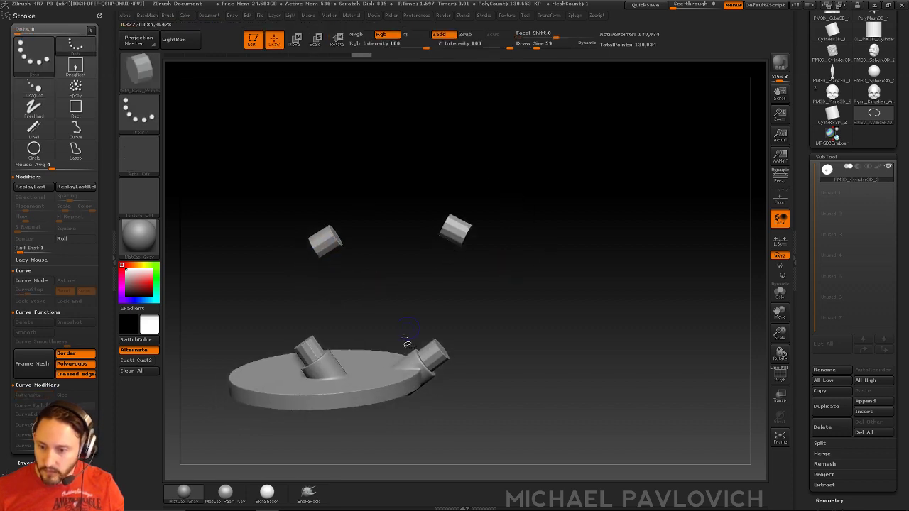
ctrl+shift+click(327, 383)
Split the hidden cylinders into their own subtool, unhide all geometry and show polygroup colours
ctrl+shift+click(604, 272)
key(shift+t)
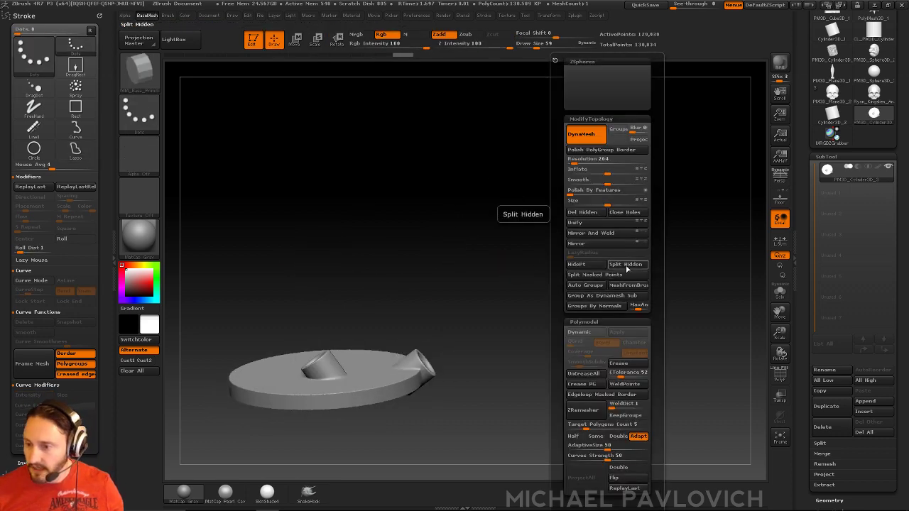
click(579, 217)
alt+click(323, 241)
drag(328, 213, 319, 201)
key(ctrl+shift)
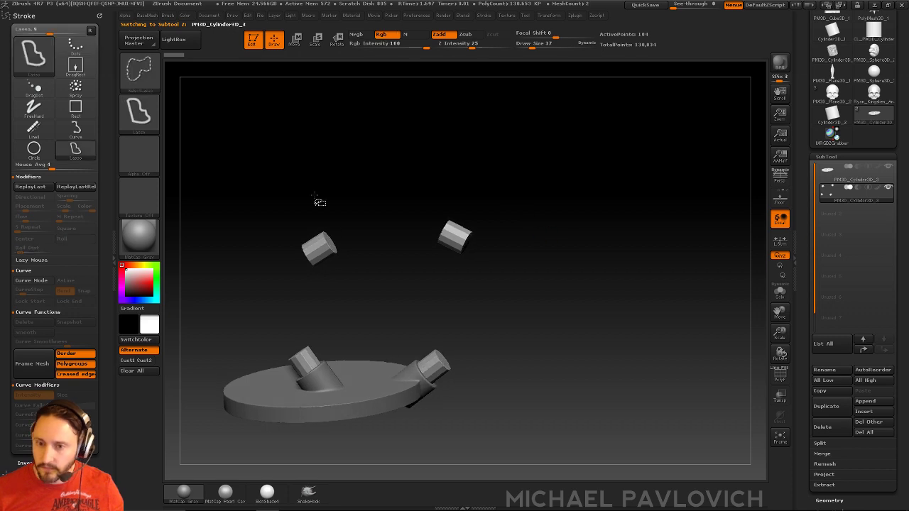
mouse_move(494, 234)
ctrl+shift+mouse_down()
mouse_move(457, 284)
mouse_move(479, 207)
ctrl+shift+mouse_up()
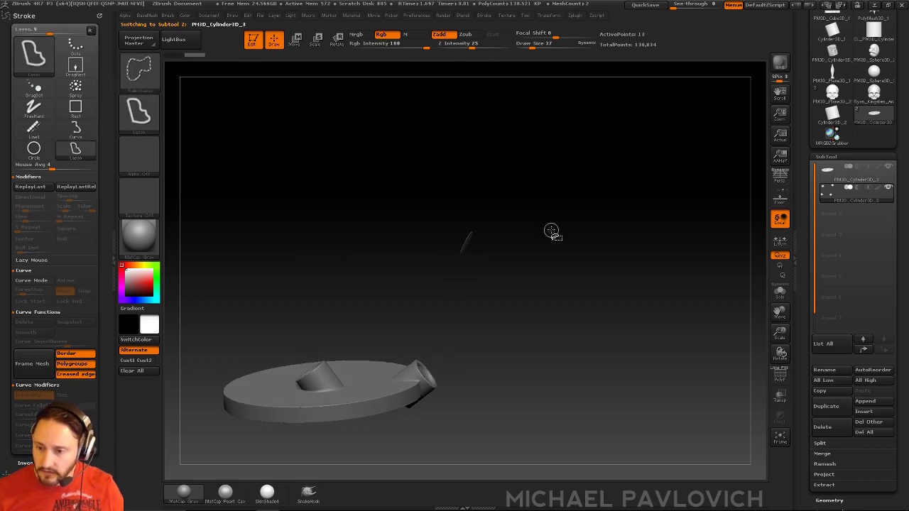
ctrl+shift+click(554, 217)
drag(557, 223, 750, 367)
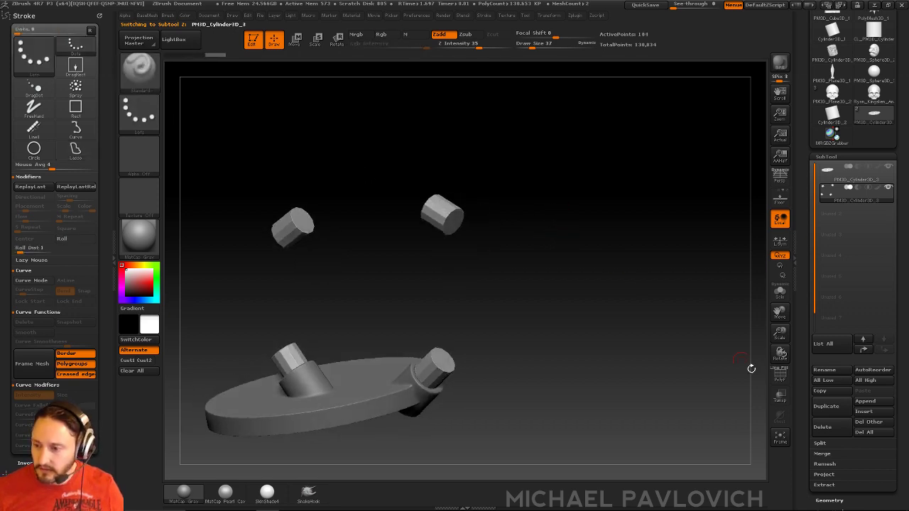
click(780, 374)
drag(659, 312, 666, 275)
Apply Groups By Normals and delete the top and bottom cylinders' end caps with ZModeler Delete, Polygroup All
key(g)
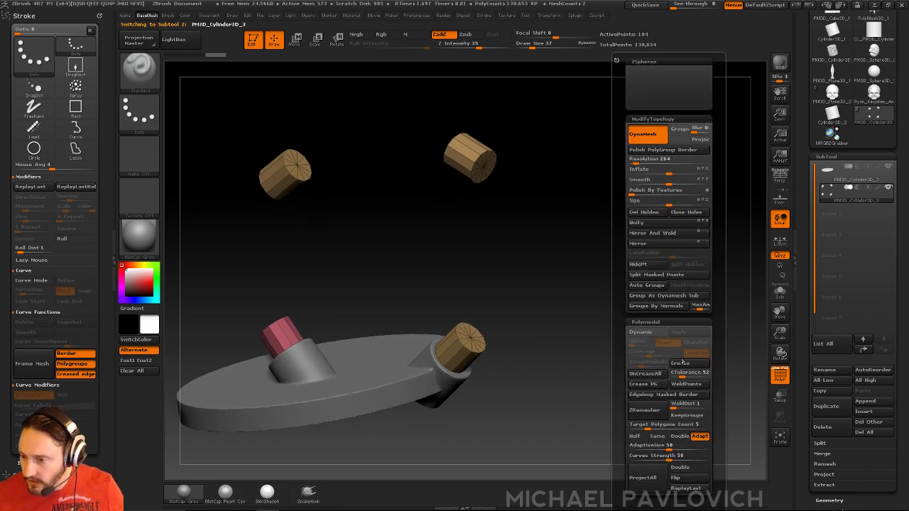
click(683, 307)
drag(544, 306, 501, 174)
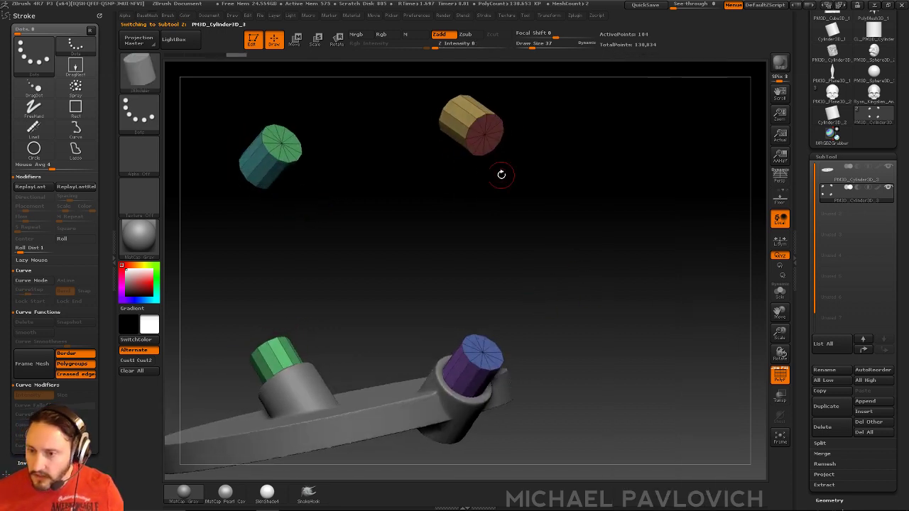
key(space)
click(387, 174)
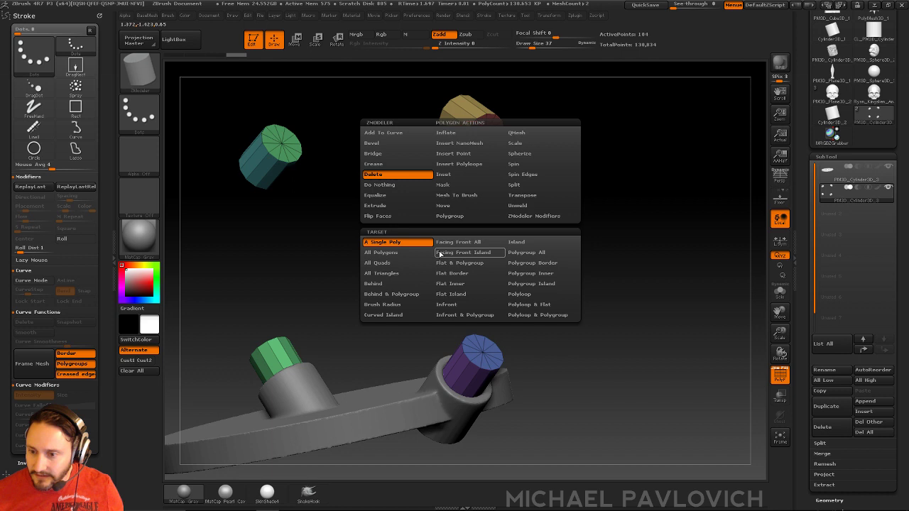
click(524, 254)
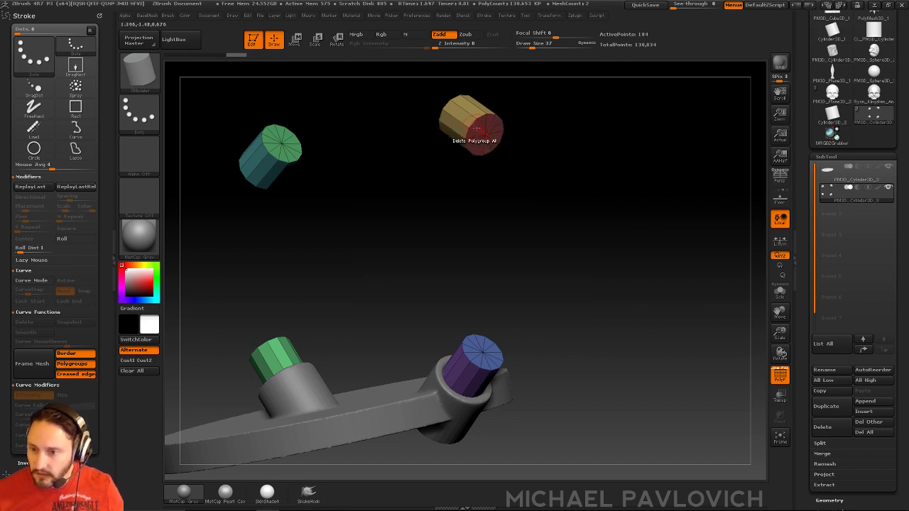
click(477, 128)
click(471, 353)
Delete the green and teal cylinders' end caps as well
drag(450, 253, 555, 262)
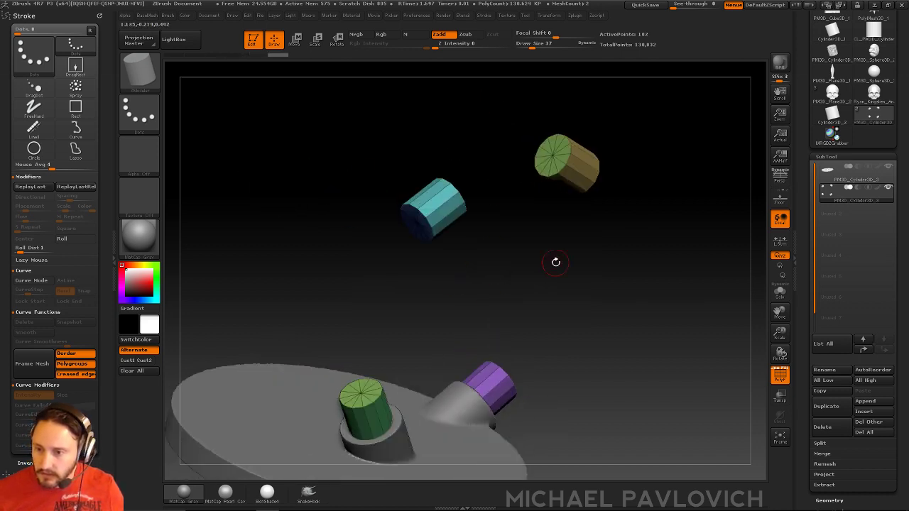
drag(499, 219, 405, 212)
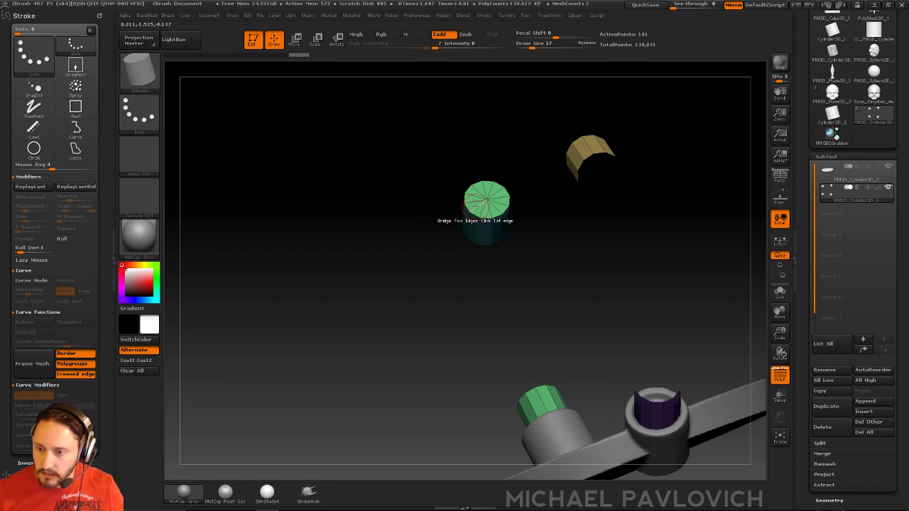
drag(484, 207, 370, 337)
click(230, 262)
click(369, 147)
Bridge the holes green to cyan, cyan to yellow, and yellow to purple with ZModeler Bridge Two Holes
key(space)
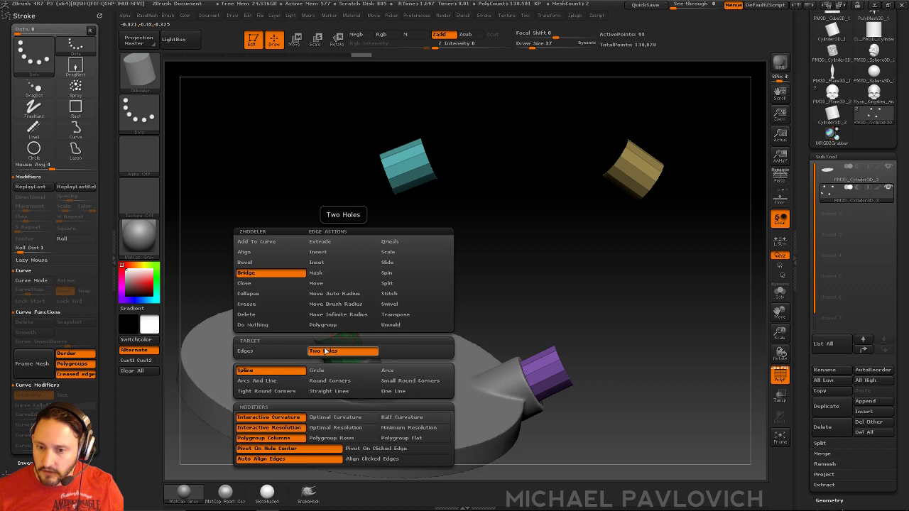
click(324, 353)
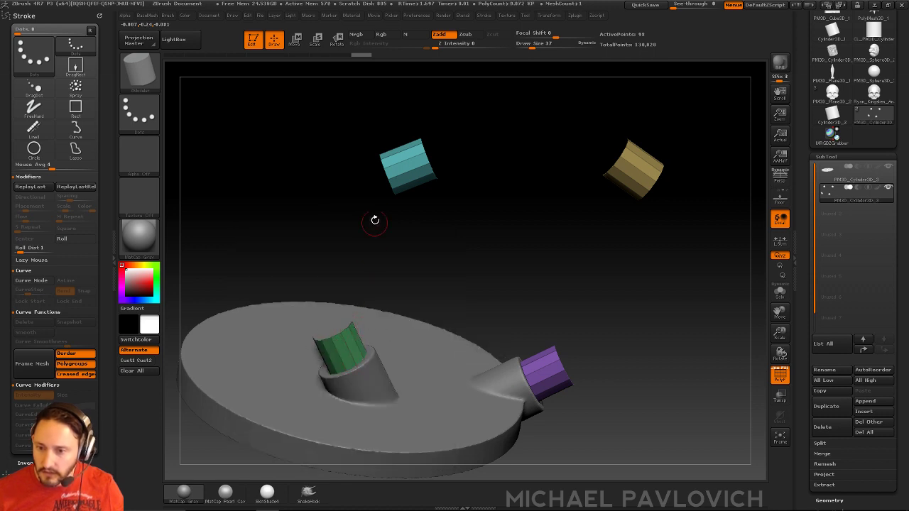
drag(401, 171, 418, 231)
drag(544, 182, 575, 185)
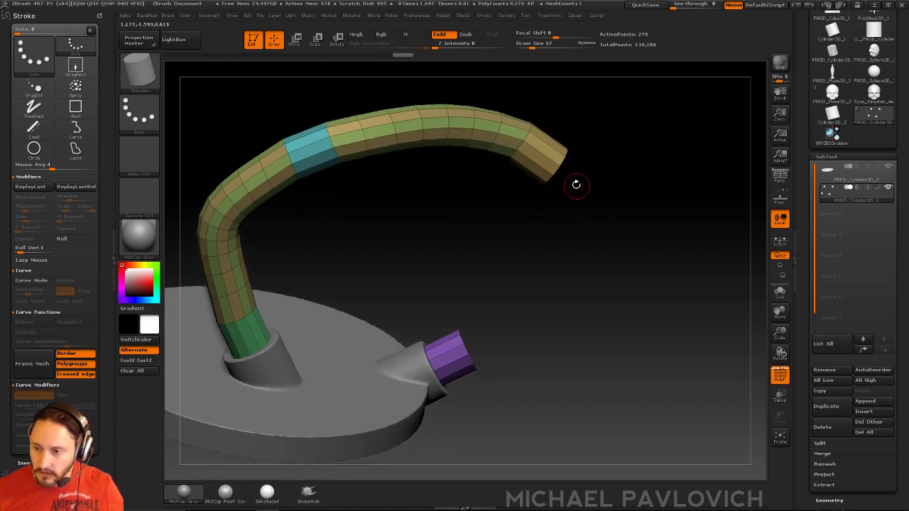
drag(462, 349, 553, 316)
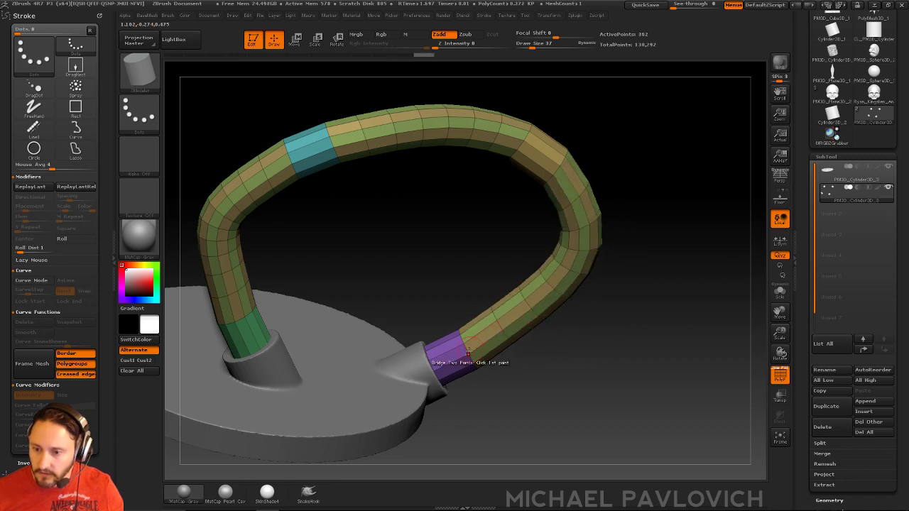
key(space)
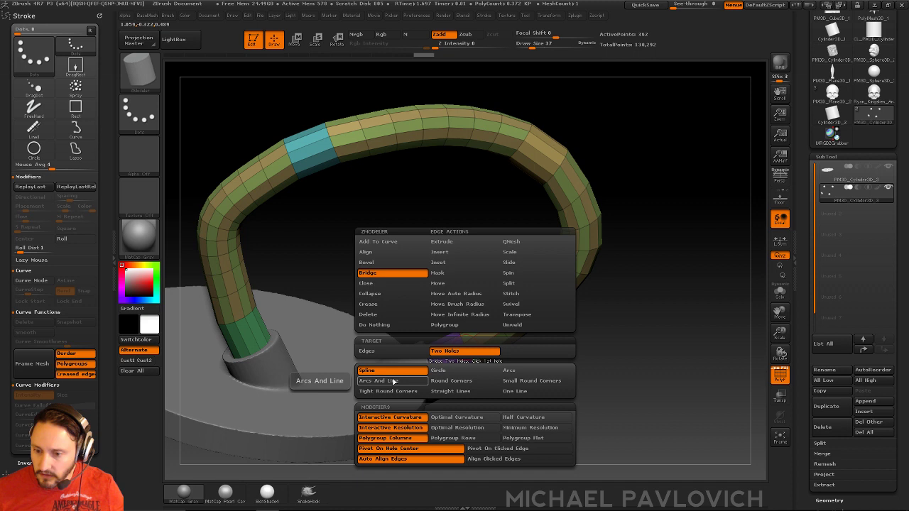
drag(589, 313, 610, 296)
drag(321, 347, 626, 315)
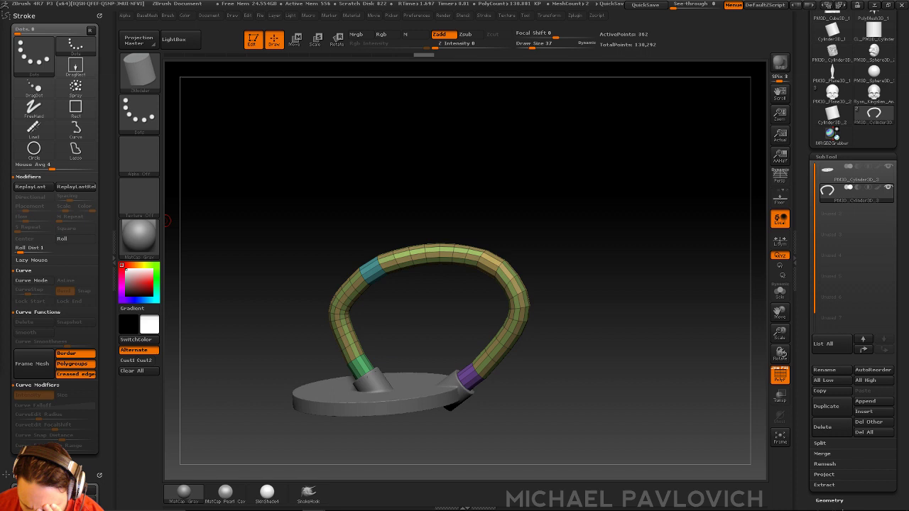
Clear the canvas and draw the Kyan_Kingdom_Anatomy skull model in Edit mode
mouse_move(466, 182)
mouse_down()
mouse_move(482, 177)
mouse_move(582, 209)
mouse_move(570, 213)
mouse_up()
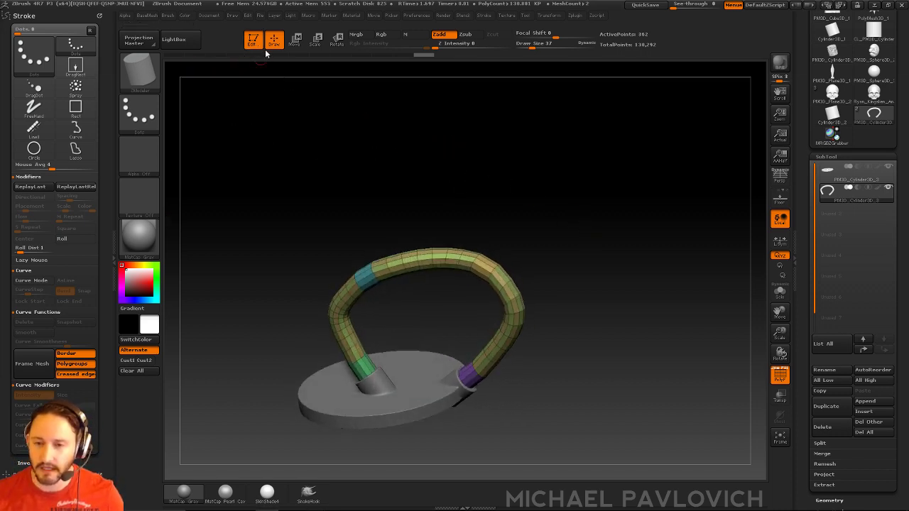
click(252, 40)
key(ctrl+n)
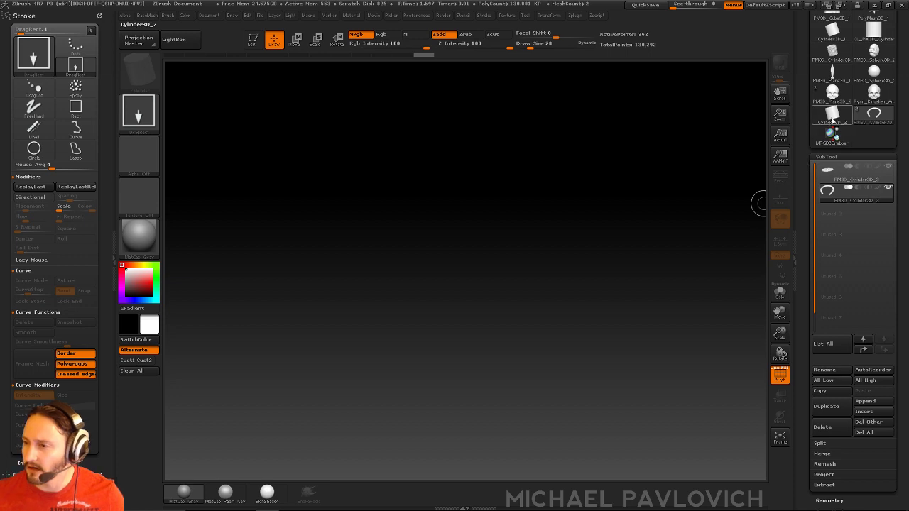
click(831, 91)
drag(397, 292, 458, 257)
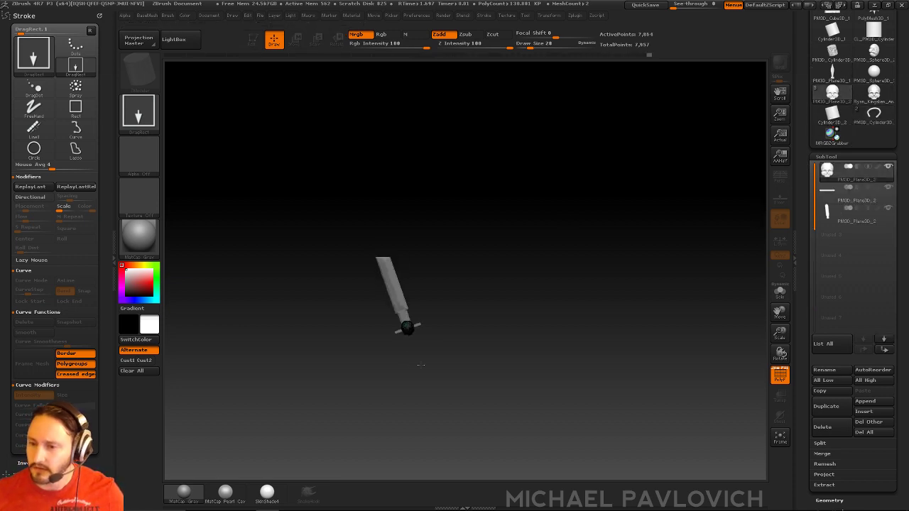
click(858, 97)
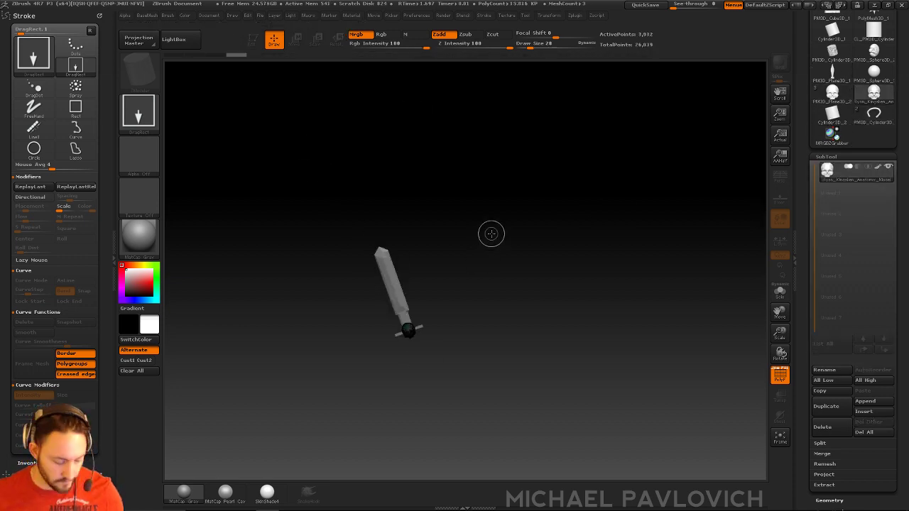
key(ctrl+n)
drag(409, 74, 415, 88)
click(253, 40)
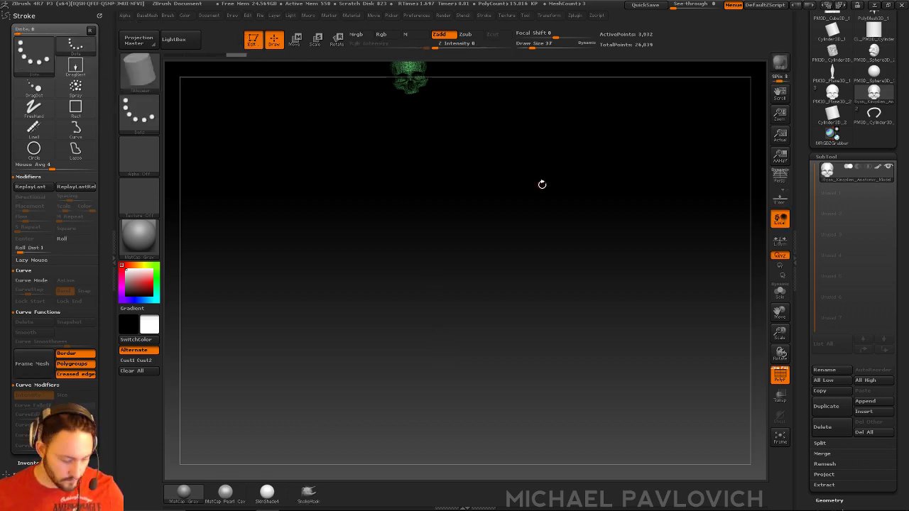
Slice across the upper cranium with SliceCurve and isolate the blue skull cap
key(f)
key(g)
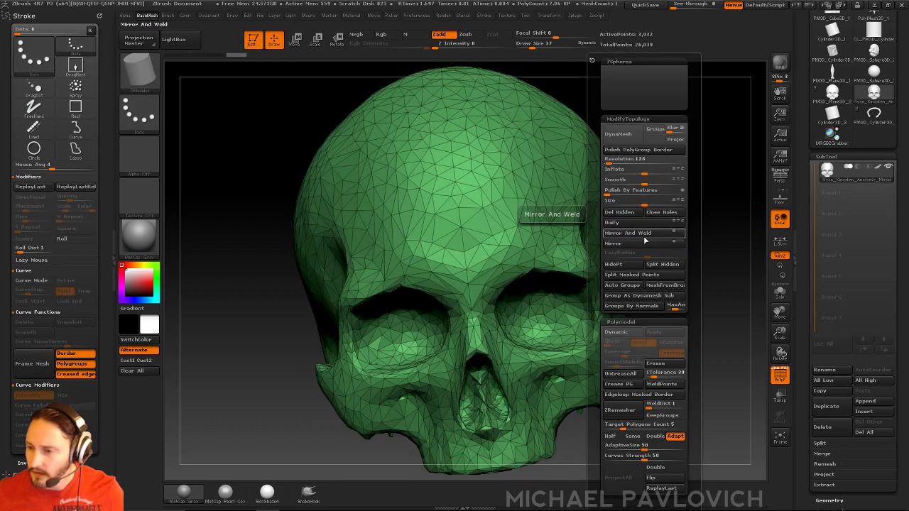
drag(649, 239, 547, 220)
key(ctrl+shift)
click(140, 69)
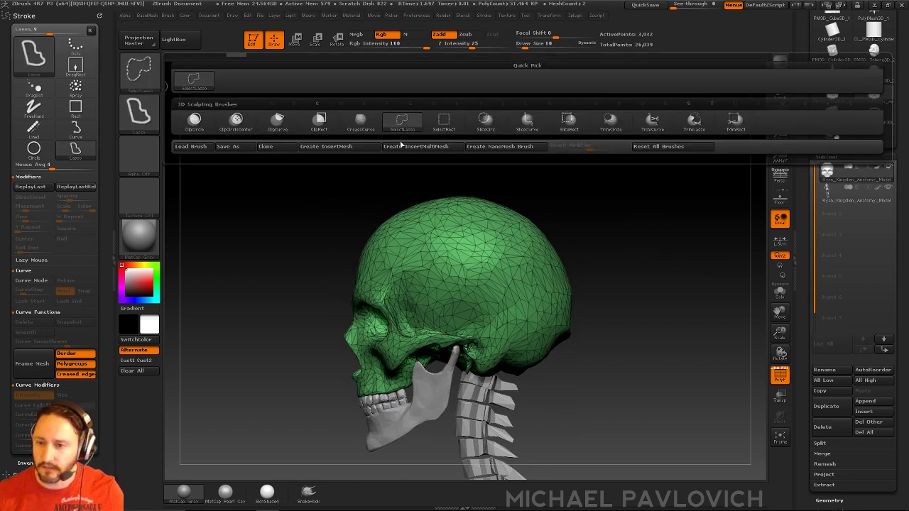
click(526, 121)
ctrl+shift+drag(229, 240, 631, 272)
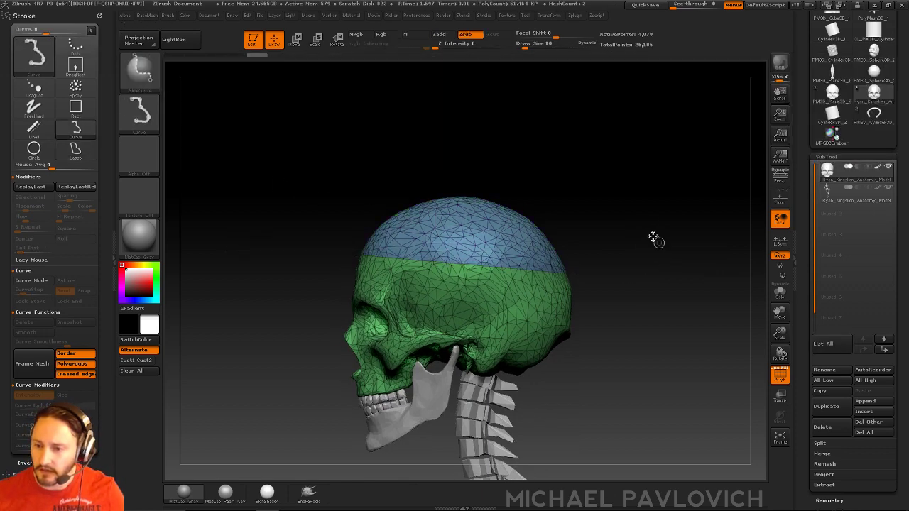
mouse_move(656, 239)
mouse_down()
mouse_move(628, 162)
mouse_move(635, 207)
mouse_up()
ctrl+shift+click(594, 207)
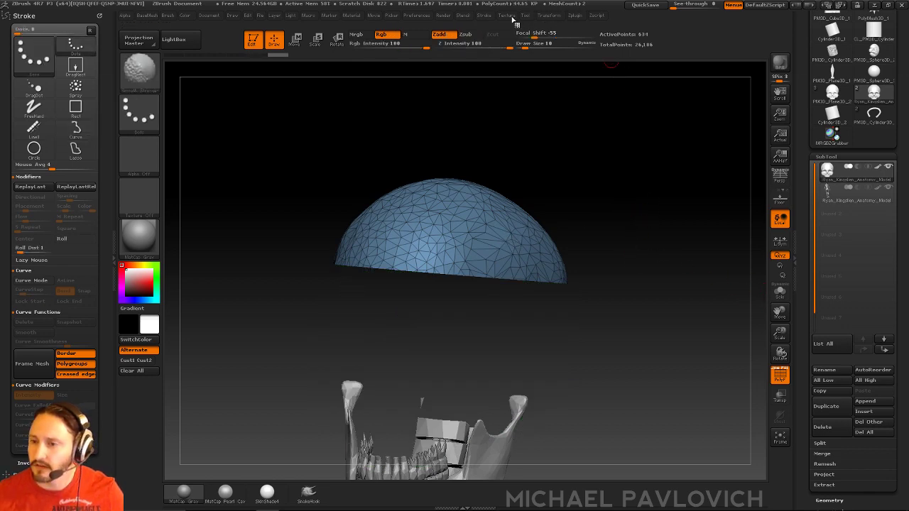
click(483, 16)
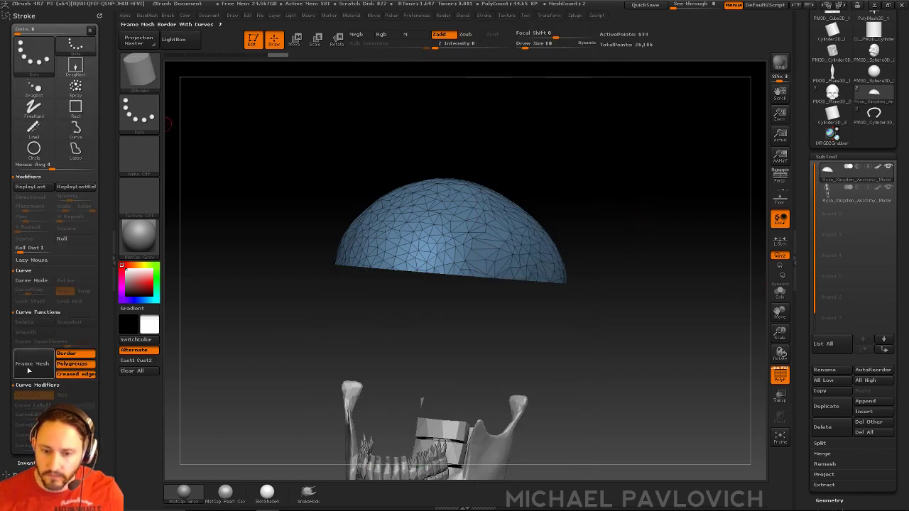
Create a curve along the cap's open border with Frame Mesh, then unhide the cranium
click(71, 364)
click(32, 364)
drag(582, 227, 632, 256)
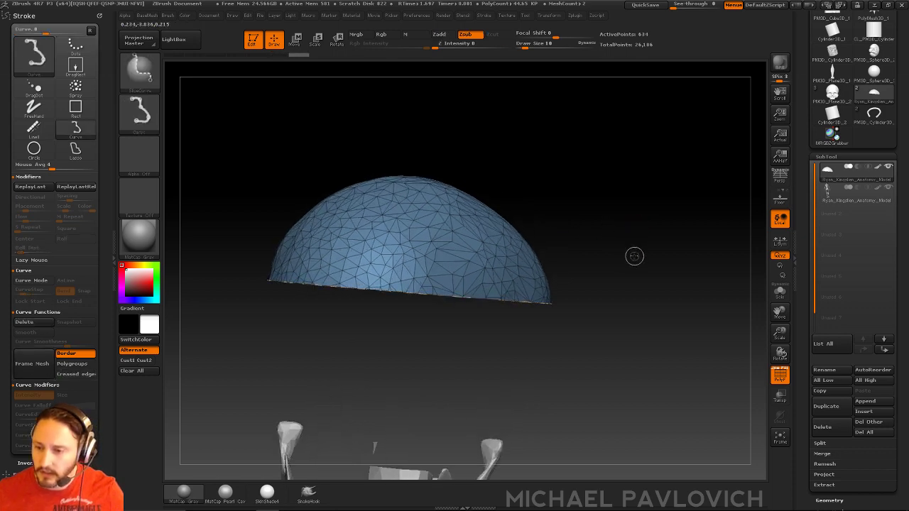
ctrl+shift+click(630, 254)
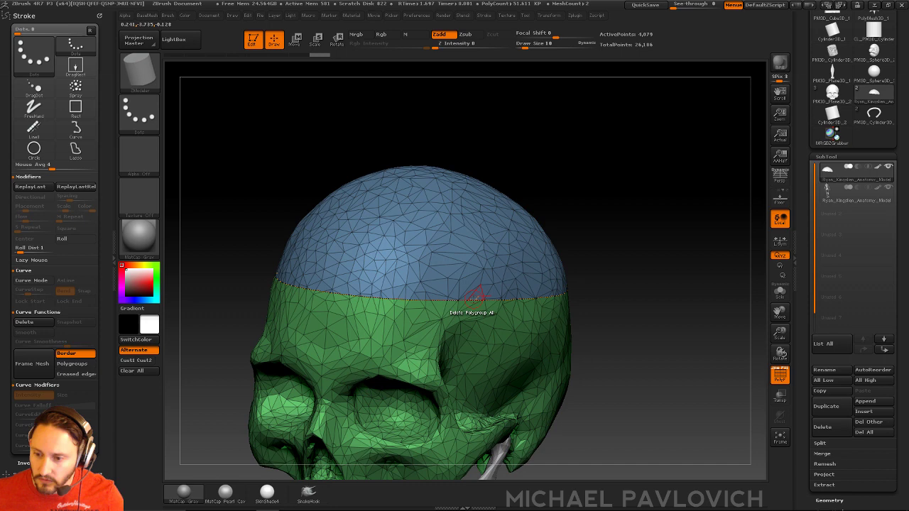
Insert a greatly enlarged Bullets belt along the seam curve with the IMM Army Curve brush
key(v)
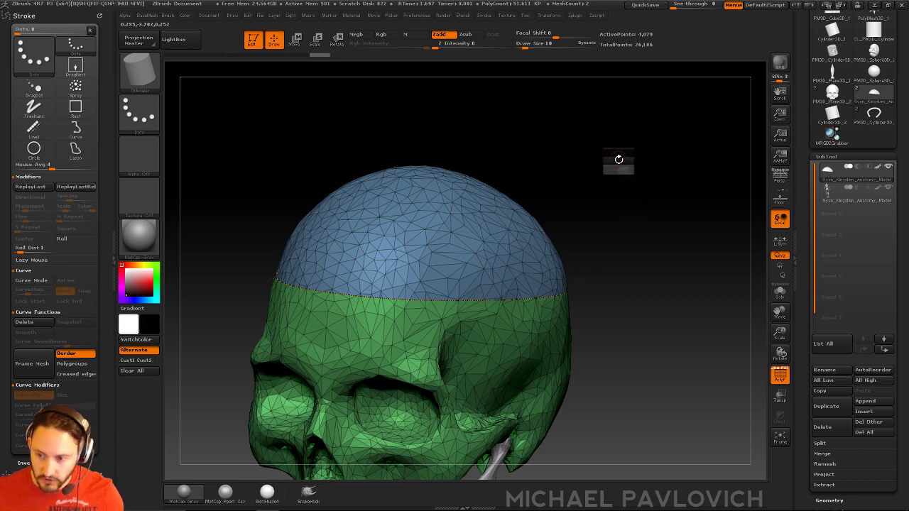
key(b)
key(i)
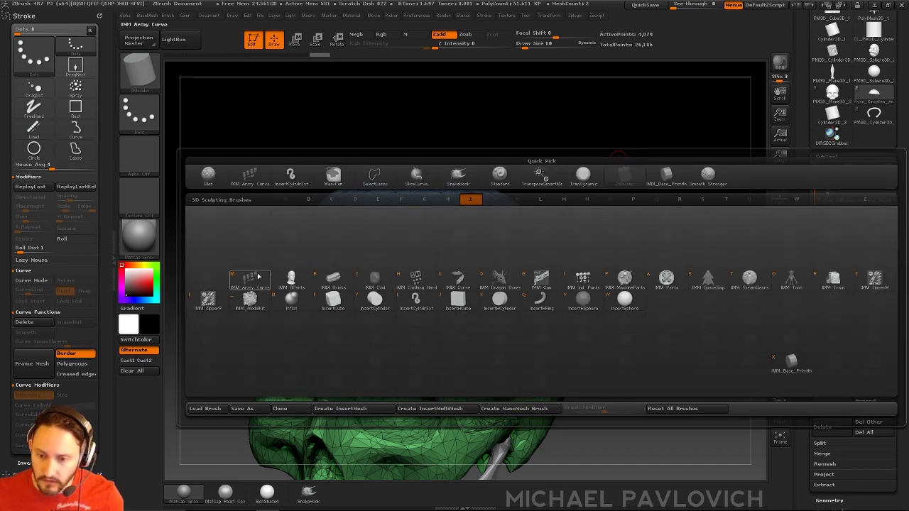
click(258, 276)
key(m)
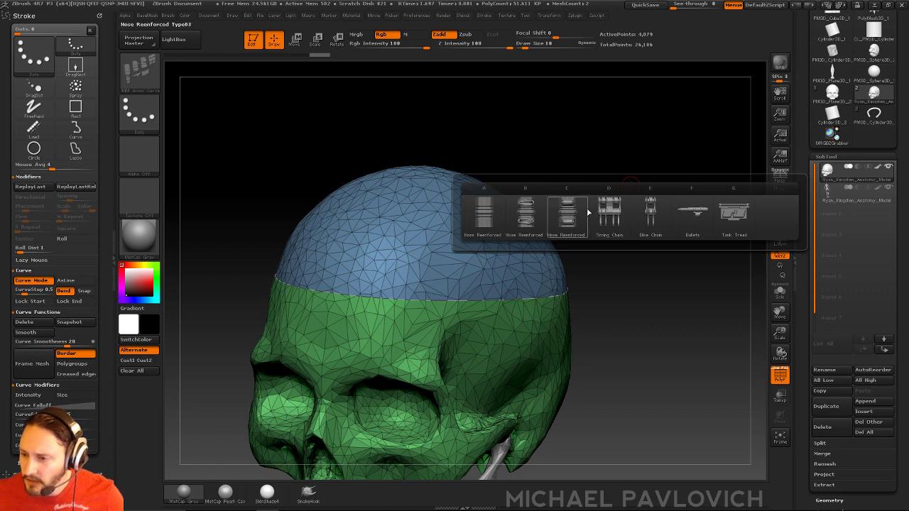
click(697, 214)
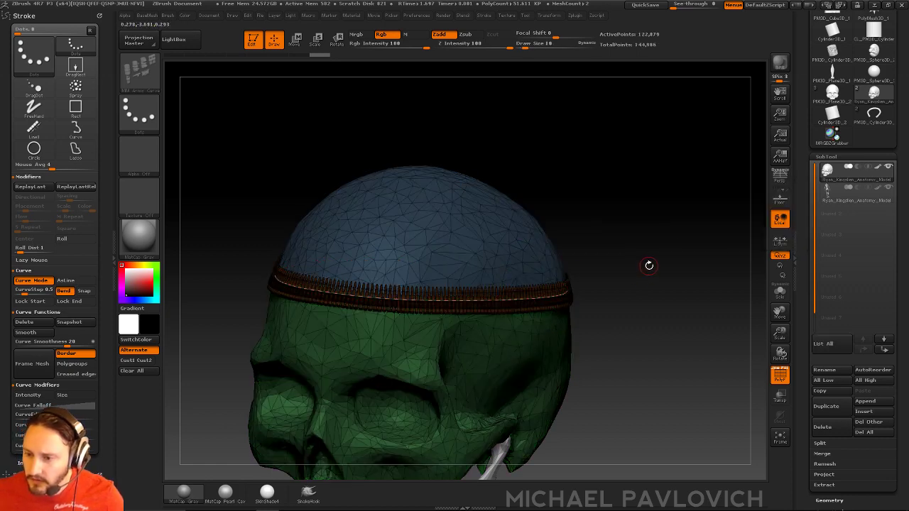
key(s)
mouse_move(669, 264)
mouse_down()
mouse_move(654, 272)
mouse_move(681, 251)
mouse_move(795, 257)
mouse_move(767, 367)
mouse_move(717, 331)
mouse_up()
Make the bullet belt the active subtool and view it from the front, wireframe off
click(780, 374)
click(780, 375)
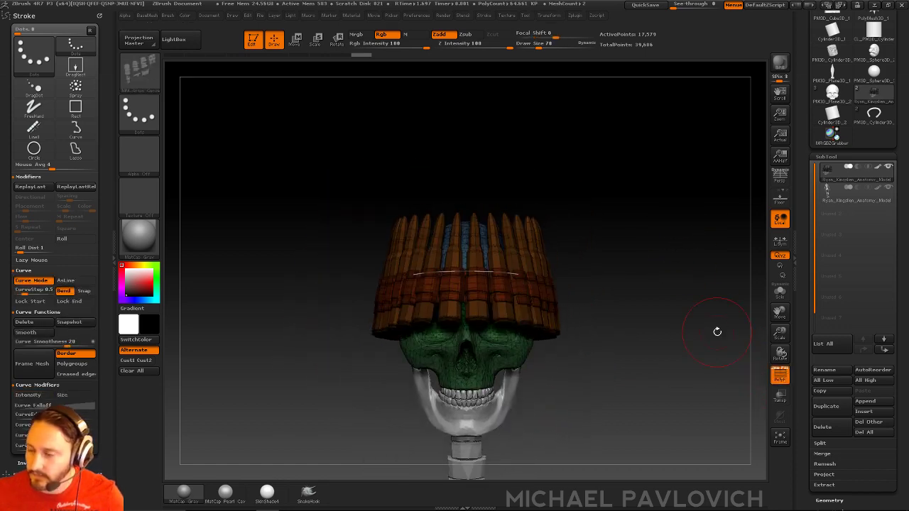
click(829, 171)
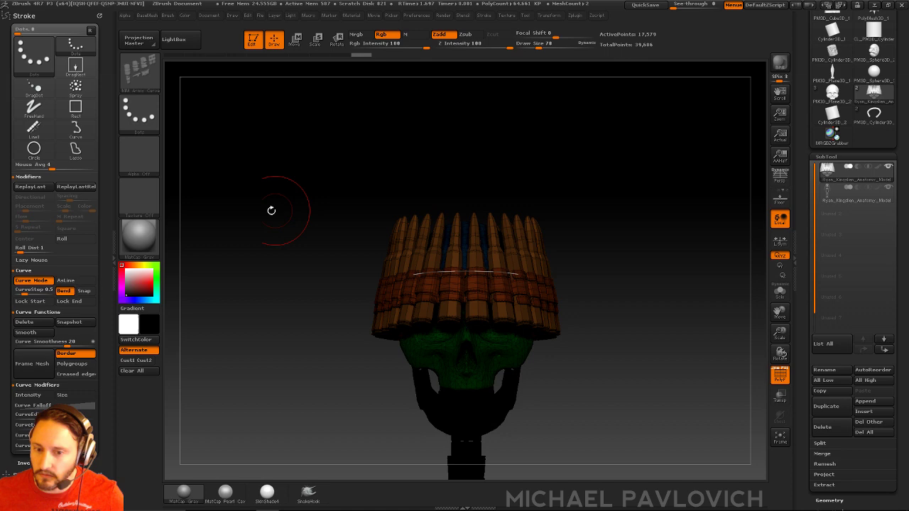
drag(626, 237, 613, 224)
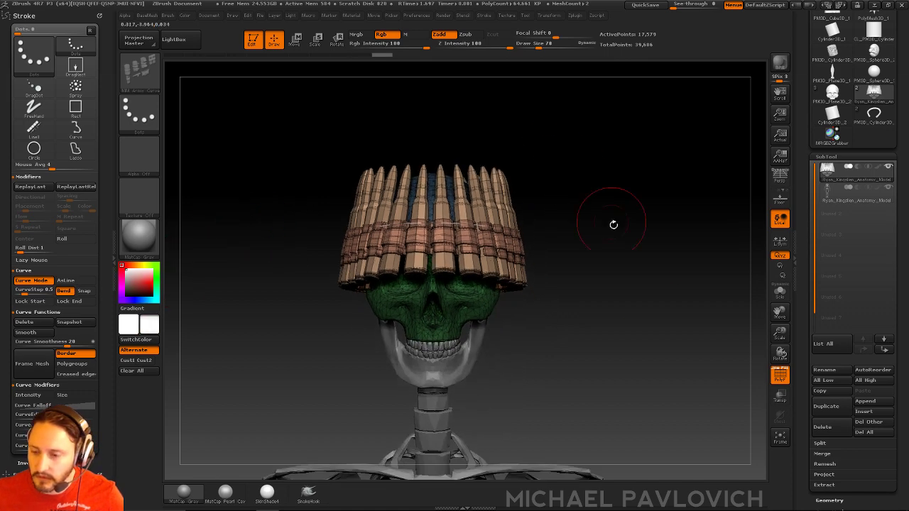
click(780, 375)
mouse_move(699, 330)
mouse_down()
mouse_move(543, 286)
mouse_move(662, 282)
mouse_move(649, 237)
mouse_up()
Lay a vertical transpose line through the bullet ring, checking it from side and top
key(b)
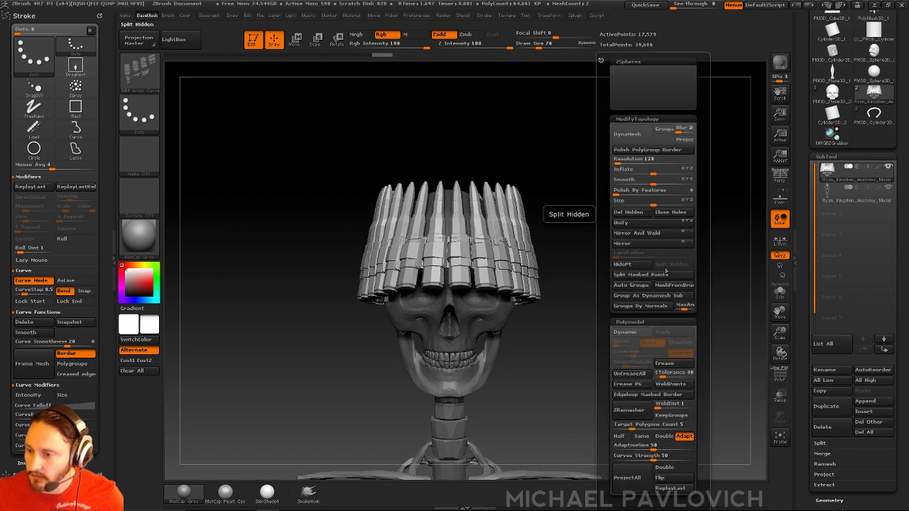
click(621, 184)
mouse_move(622, 184)
mouse_down()
mouse_move(647, 175)
mouse_move(630, 149)
mouse_up()
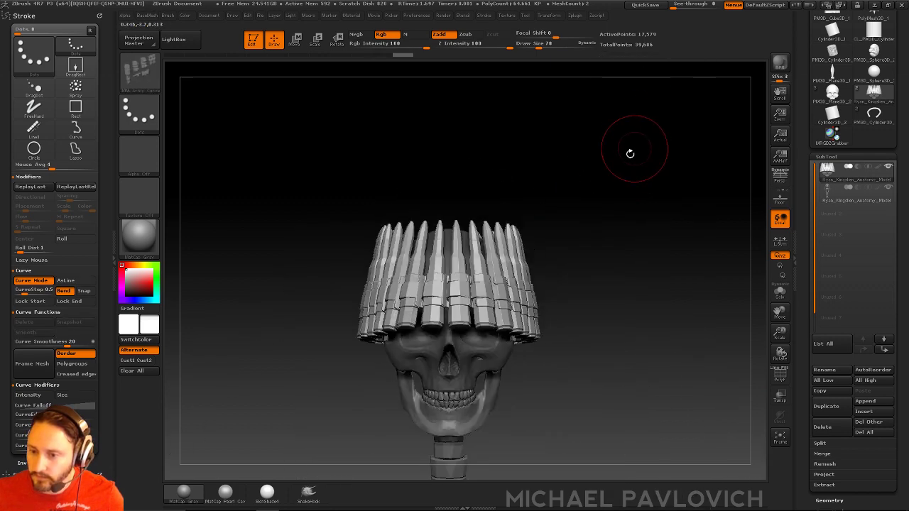
key(w)
mouse_move(504, 298)
mouse_down()
mouse_move(658, 240)
mouse_move(498, 146)
mouse_up()
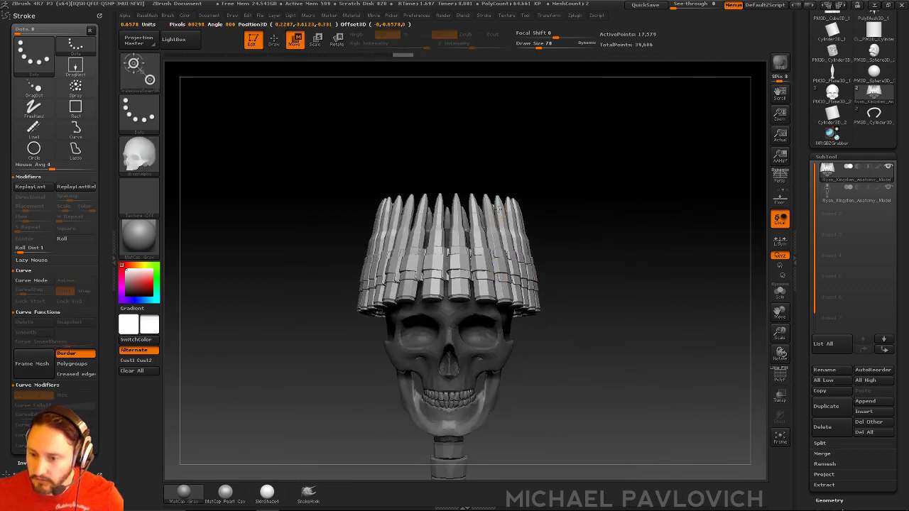
drag(535, 216, 602, 219)
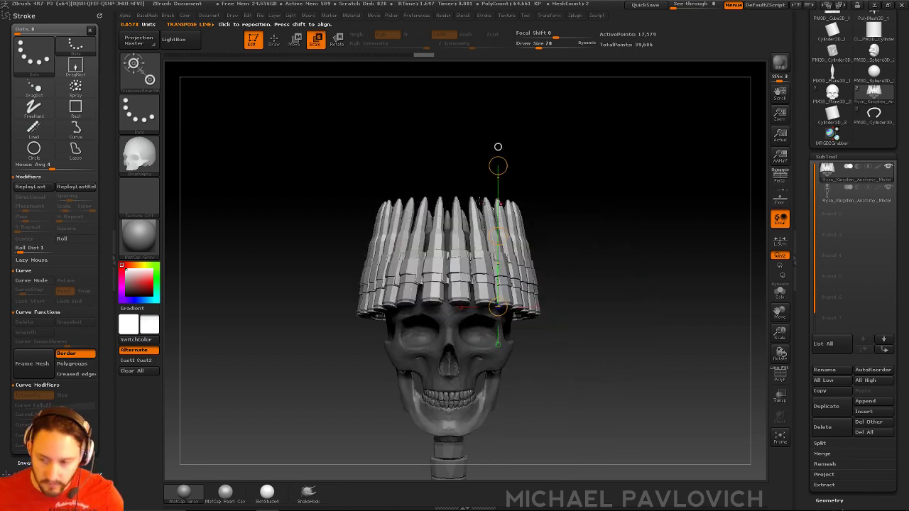
drag(492, 183, 523, 148)
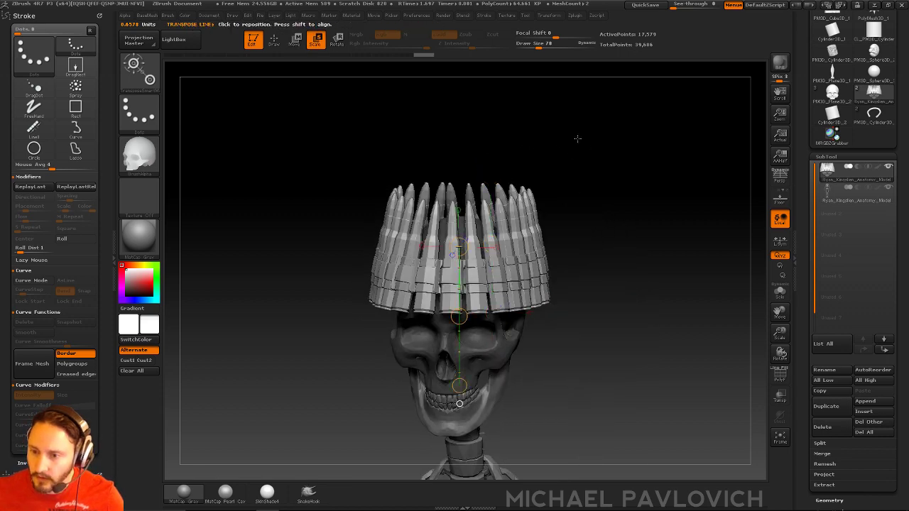
shift+drag(575, 138, 592, 174)
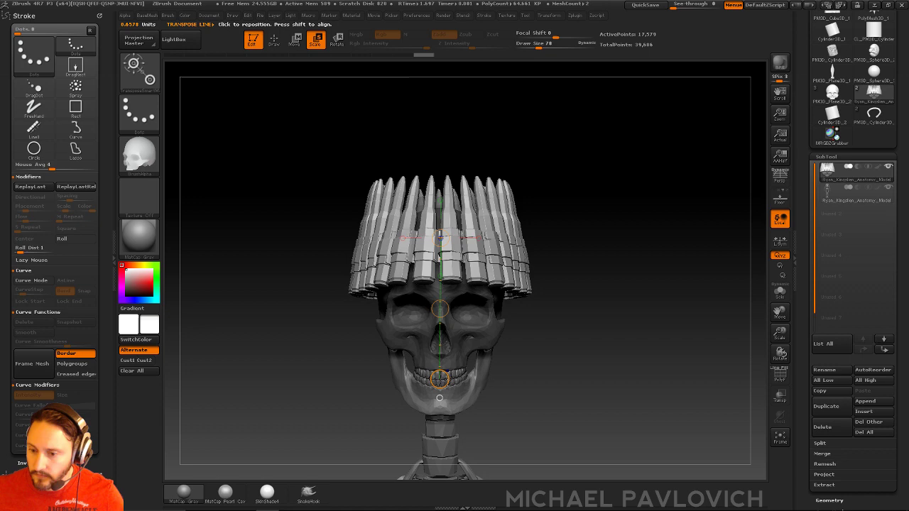
Scale the bullet ring down to sit snugly on the cranium and return to Draw mode
drag(439, 379, 440, 352)
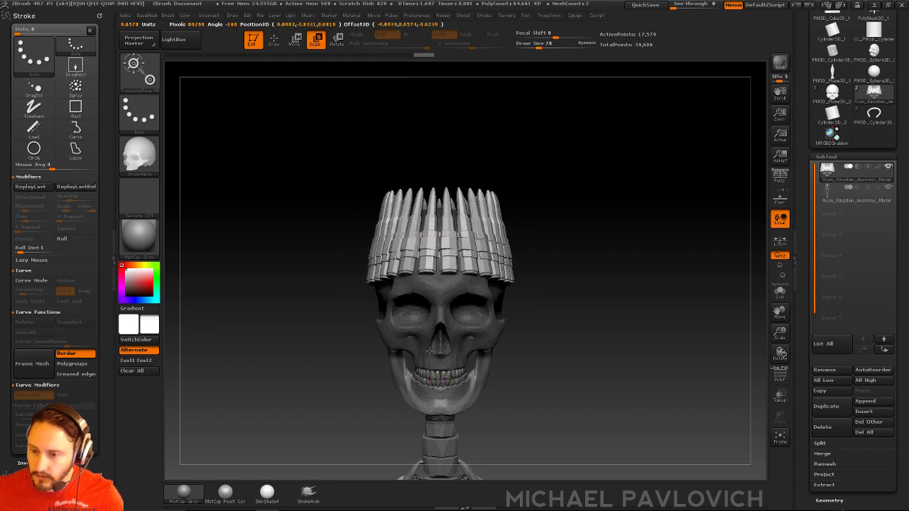
key(q)
mouse_move(625, 319)
mouse_down()
mouse_move(624, 279)
mouse_move(518, 277)
mouse_move(624, 277)
mouse_up()
key(b)
key(s)
key(t)
drag(627, 234, 634, 280)
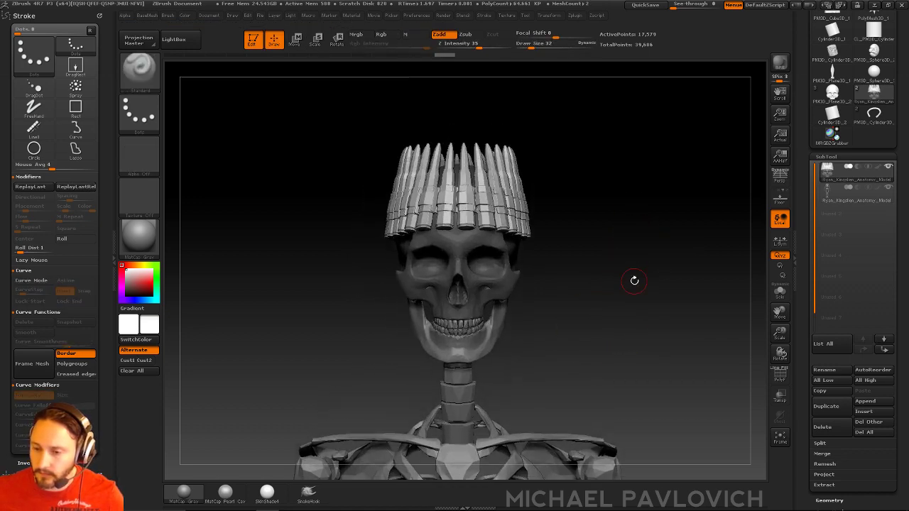